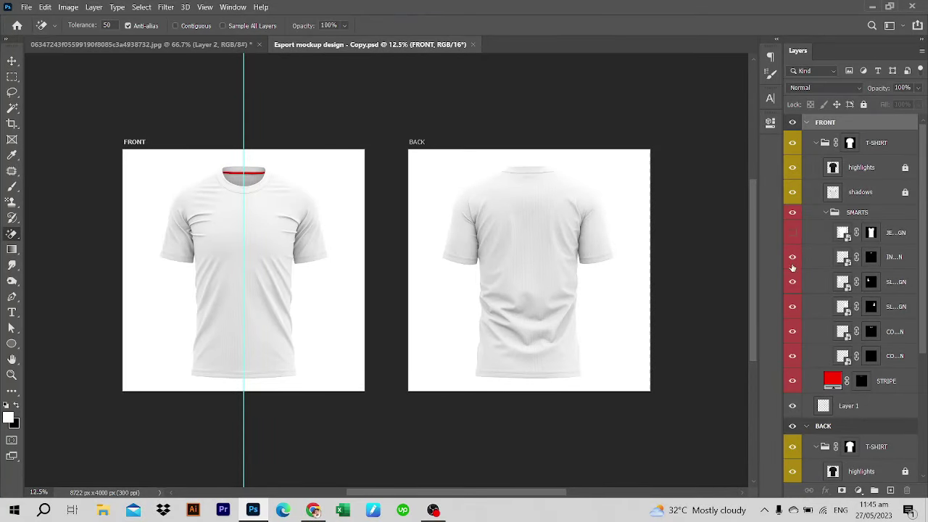
Toggle the JERSEY DESIGN pattern on and off, then widen the Layers panel to show full names
click(792, 233)
click(793, 233)
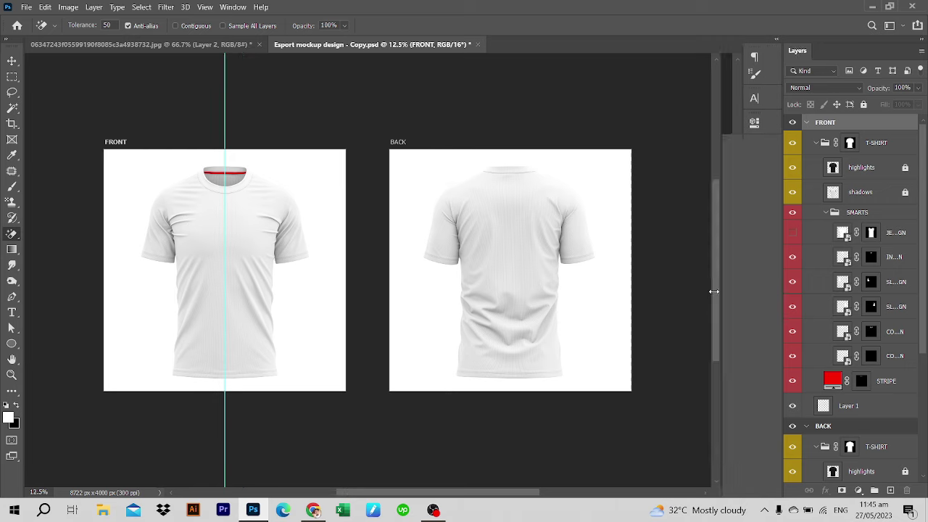
drag(781, 296, 746, 290)
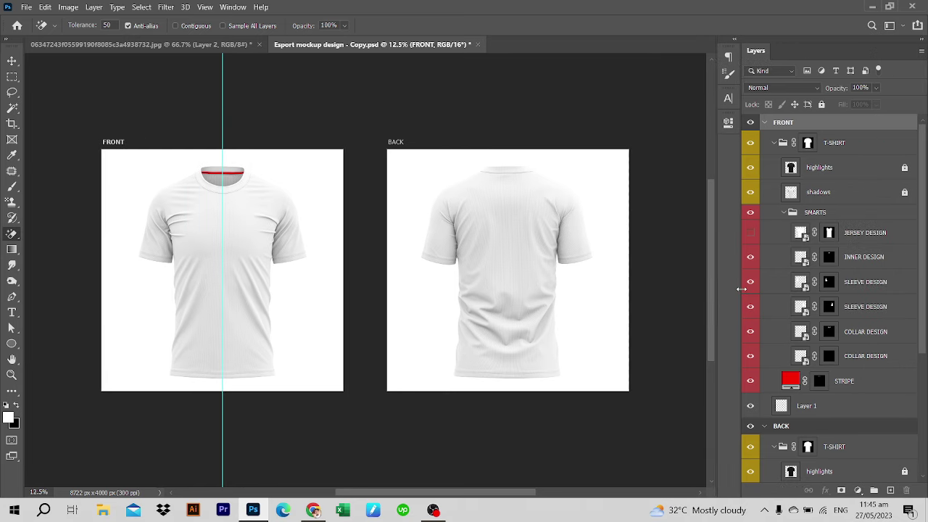
Open the JERSEY DESIGN smart object and place the HYDRA logo, enlarged, on its chest
double_click(803, 234)
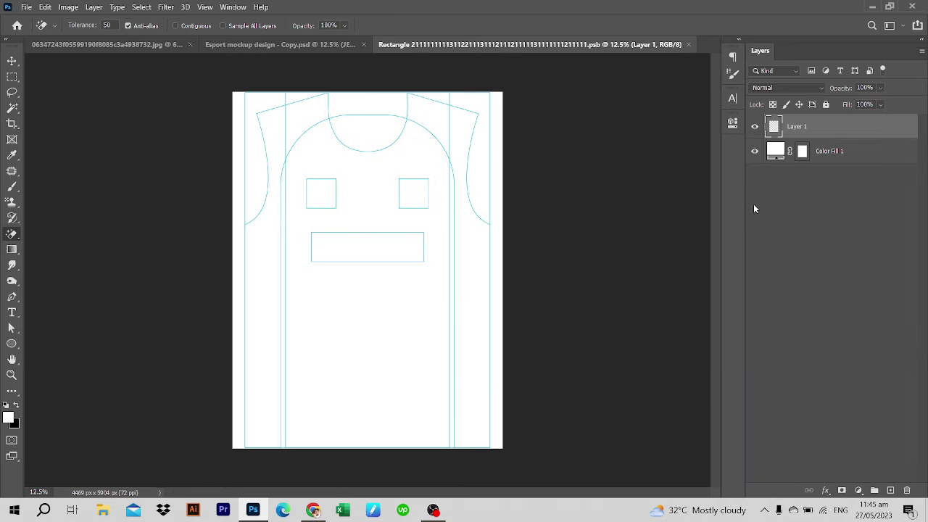
click(841, 154)
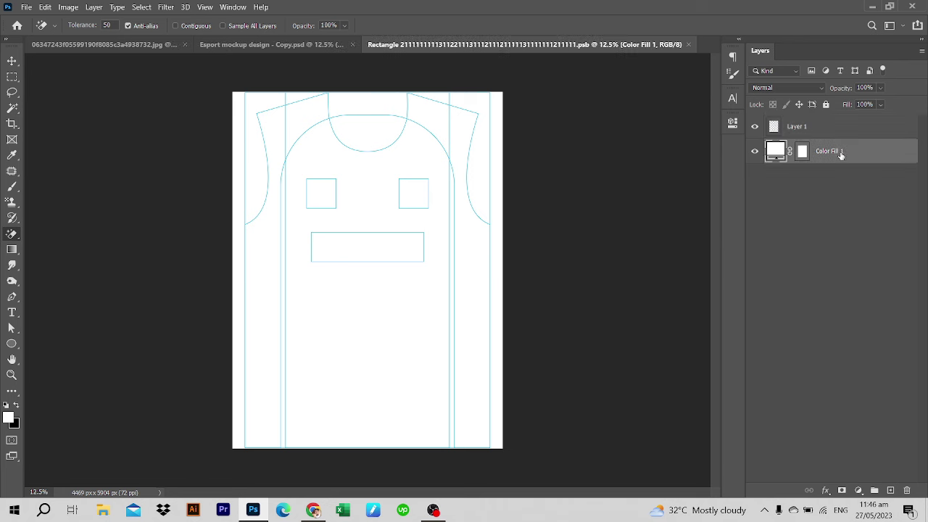
click(102, 44)
click(812, 127)
mouse_move(184, 108)
mouse_down()
mouse_move(353, 259)
mouse_move(377, 254)
mouse_move(367, 245)
mouse_move(412, 210)
mouse_move(408, 194)
mouse_up()
key(ctrl+t)
key(Return)
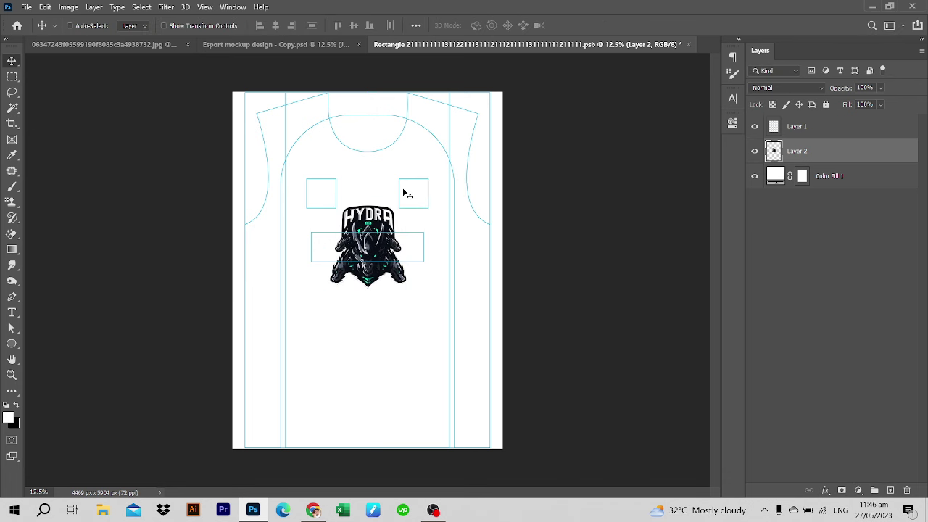
Bring the dragon artwork into the jersey template and convert it to a smart object
click(109, 44)
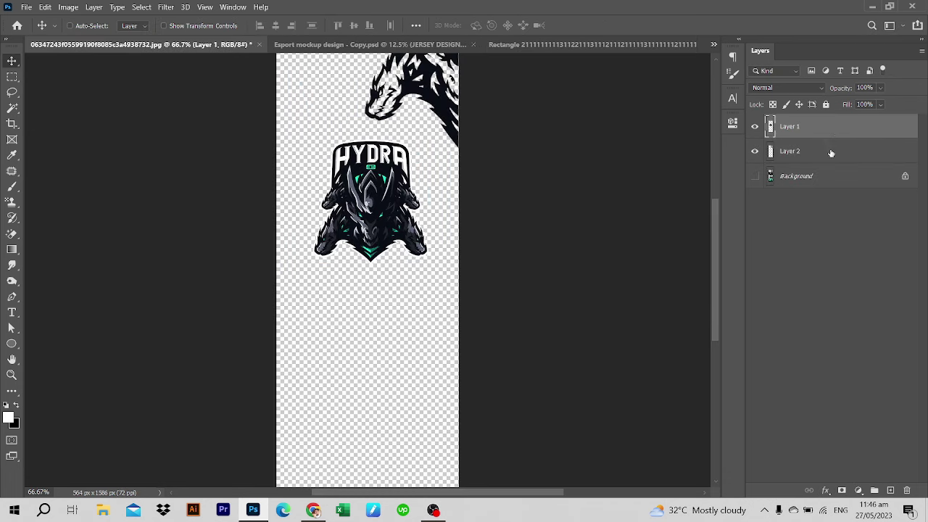
drag(562, 48, 473, 403)
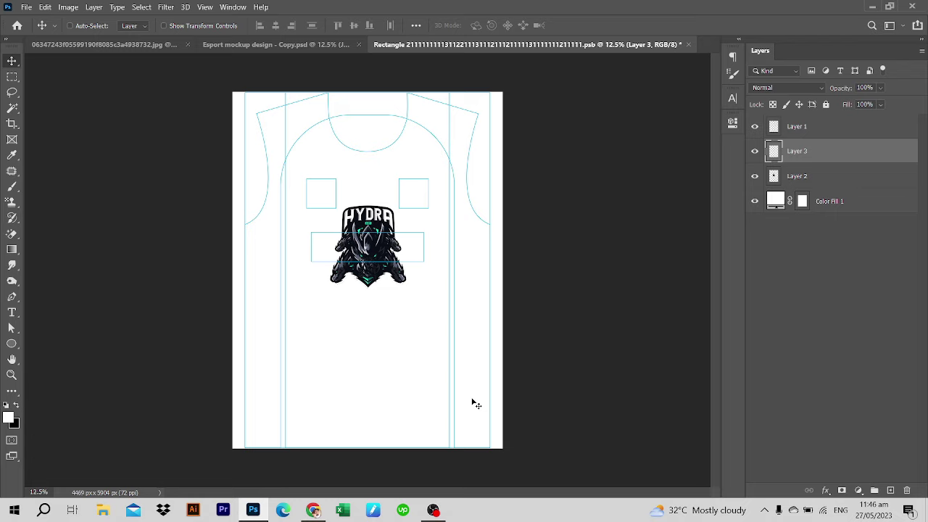
mouse_move(368, 269)
ctrl+mouse_down()
mouse_move(444, 373)
mouse_move(658, 258)
mouse_move(611, 296)
mouse_move(559, 311)
mouse_move(517, 353)
mouse_move(533, 346)
ctrl+mouse_up()
right_click(821, 164)
click(710, 180)
Enlarge and rotate the dragon, then nudge it across the jersey's lower right
key(ctrl+t)
drag(601, 303, 653, 290)
mouse_move(549, 282)
mouse_down()
mouse_move(557, 285)
mouse_move(547, 283)
mouse_up()
key(Return)
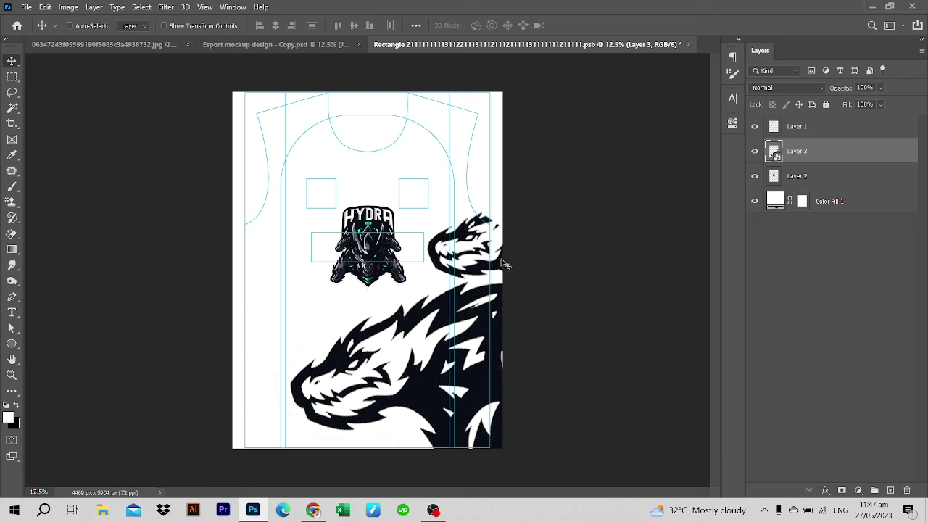
key(shift+Right)
key(shift+Right)
key(shift+Right)
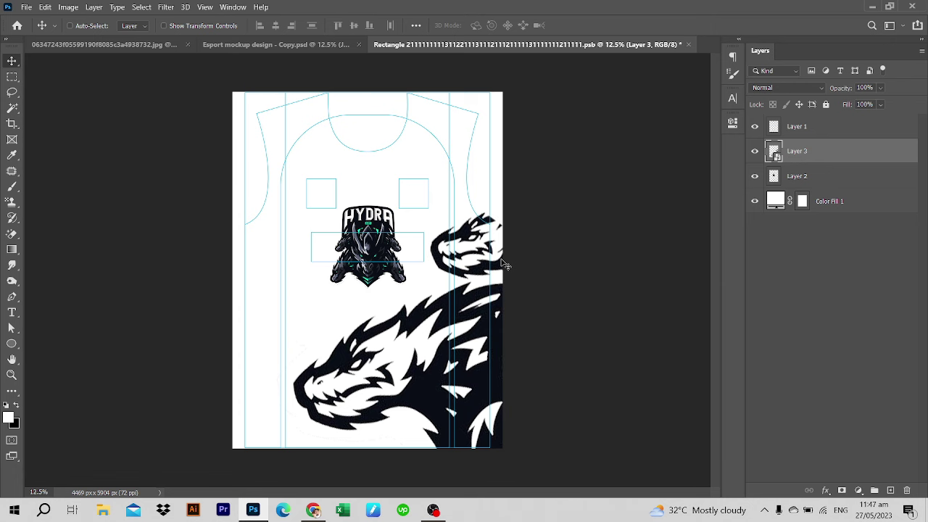
key(shift+Right)
key(shift+Right)
key(shift+Down)
key(shift+Down)
key(shift+Down)
key(shift+Down)
key(shift+Right)
key(shift+Down)
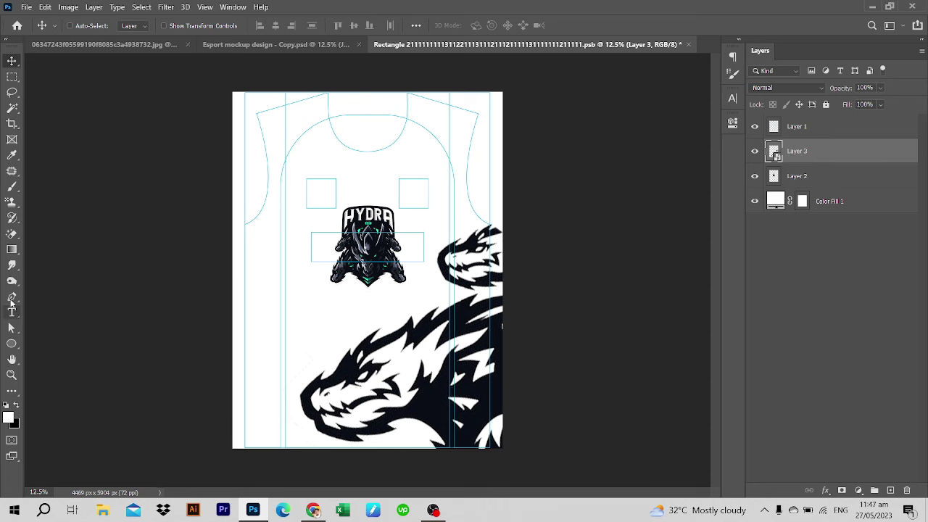
Set the Pen tool to Shape mode with a dark navy #0a0e17 fill
click(12, 297)
click(131, 25)
click(210, 48)
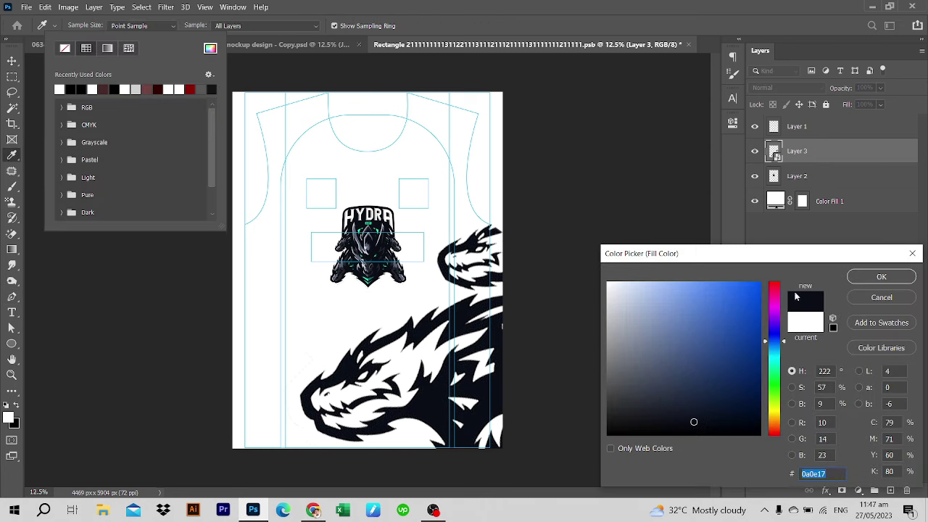
click(880, 277)
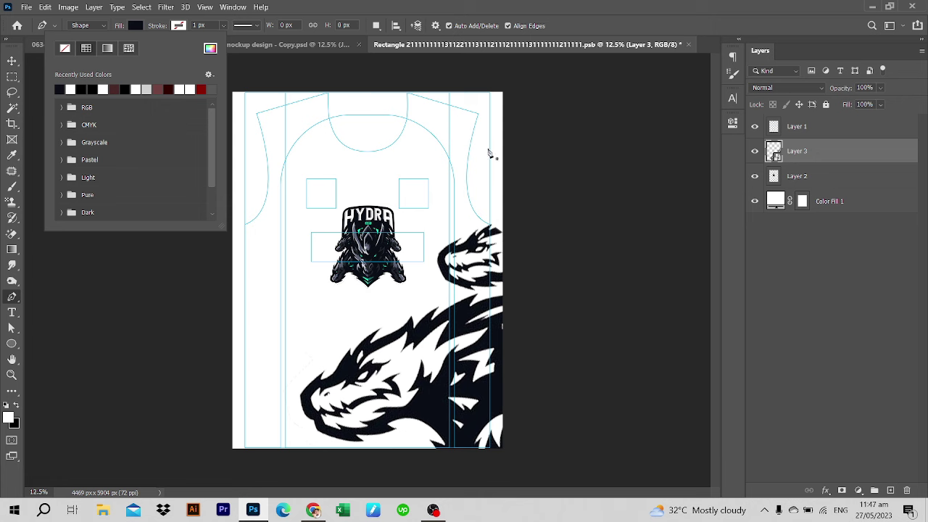
Draw a closed curved shape covering the jersey's upper left
click(504, 93)
drag(422, 205, 399, 258)
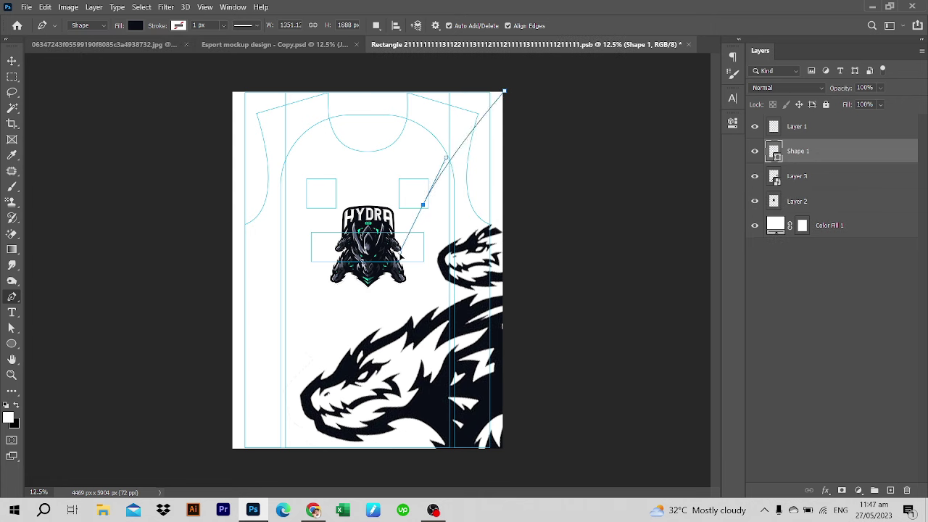
drag(295, 299, 243, 314)
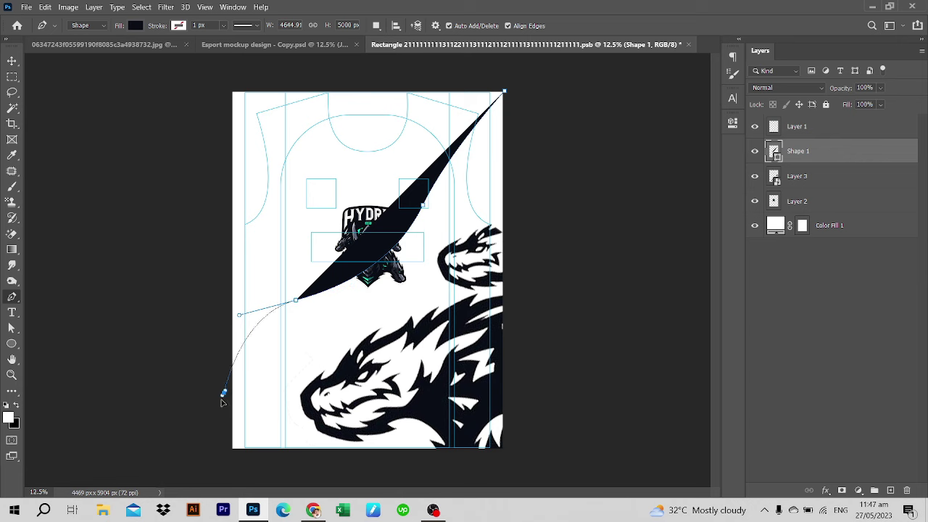
drag(224, 393, 213, 433)
click(211, 71)
click(504, 92)
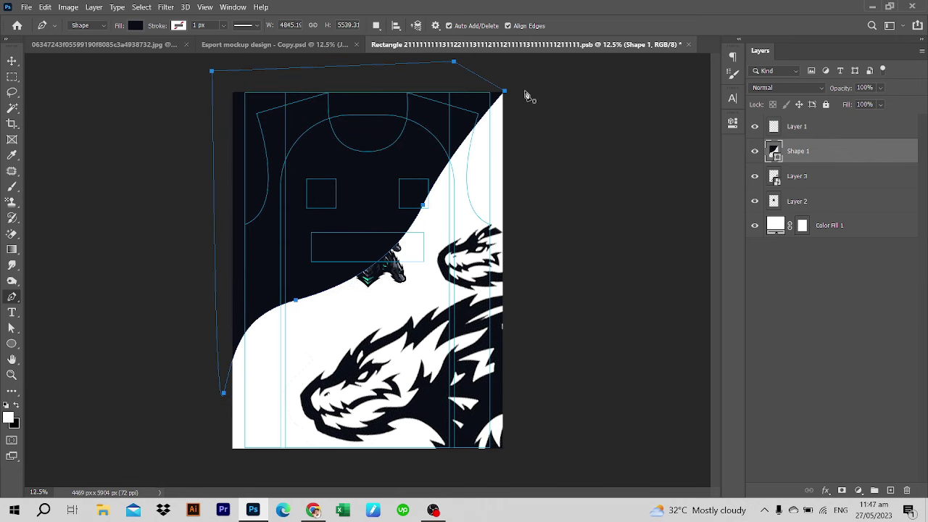
key(Return)
Move Shape 1 above Color Fill 1, beneath the logo and dragon, and duplicate it
mouse_move(797, 151)
mouse_down()
mouse_move(797, 181)
mouse_move(844, 206)
mouse_up()
key(ctrl+plus)
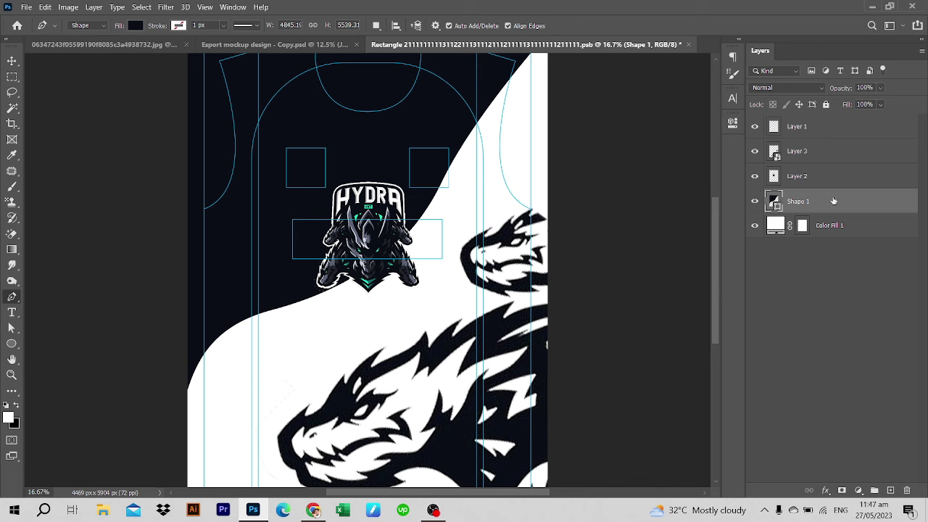
key(ctrl+j)
Recolour Shape 1 copy to cyan #02fecf sampled from the logo
key(v)
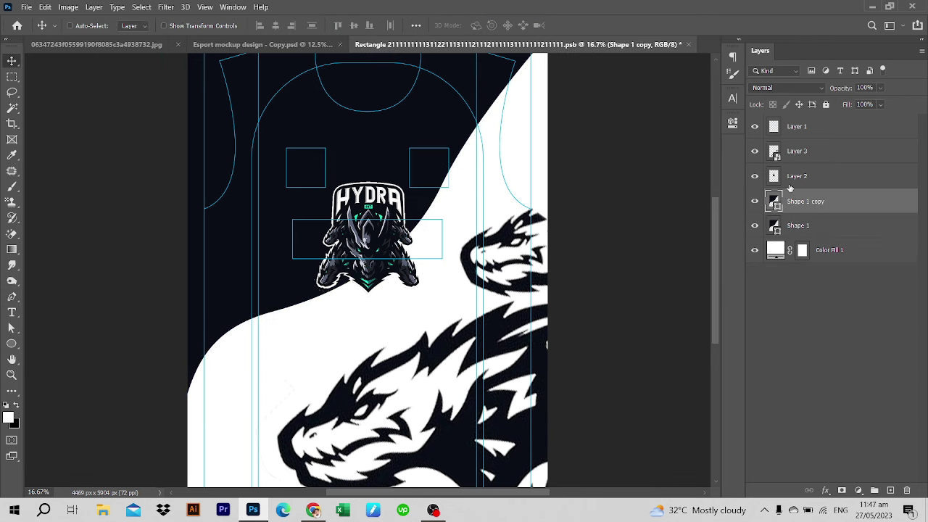
double_click(754, 200)
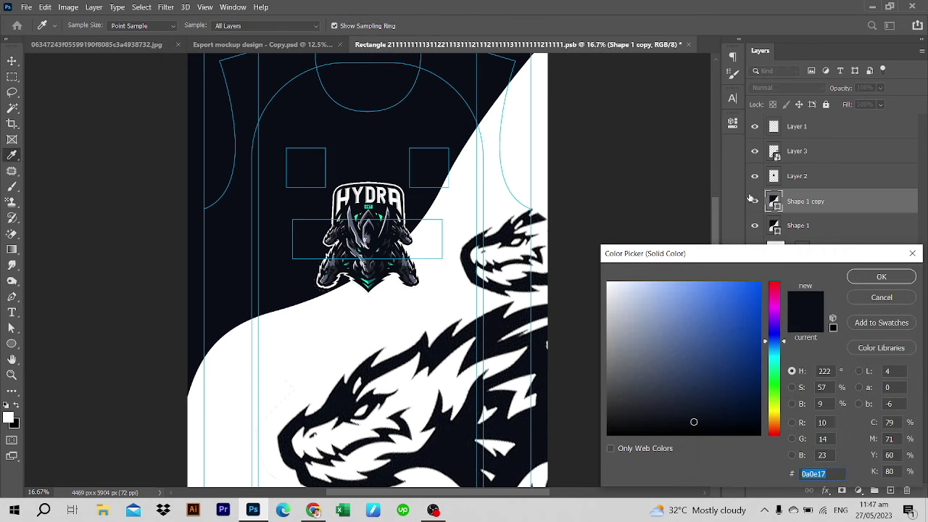
click(876, 297)
key(ctrl+plus)
key(ctrl+plus)
key(ctrl+plus)
key(ctrl+plus)
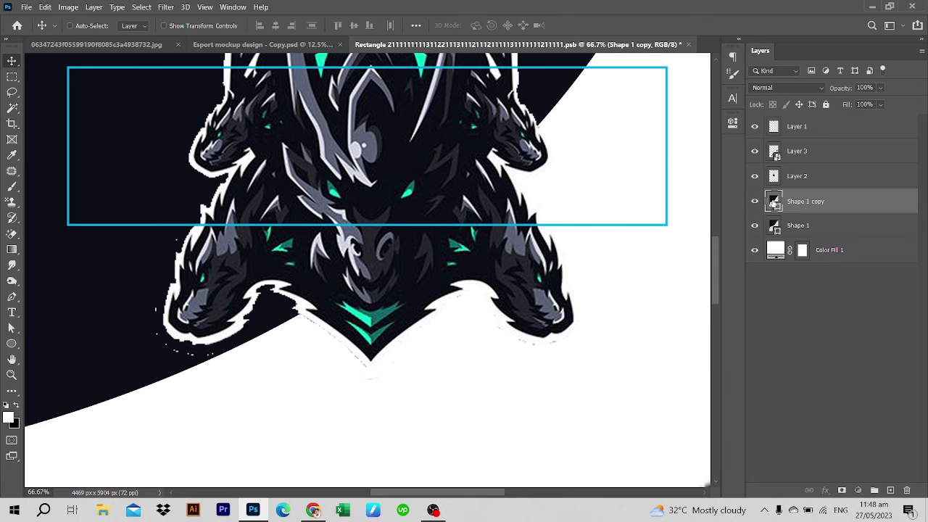
double_click(773, 201)
click(366, 312)
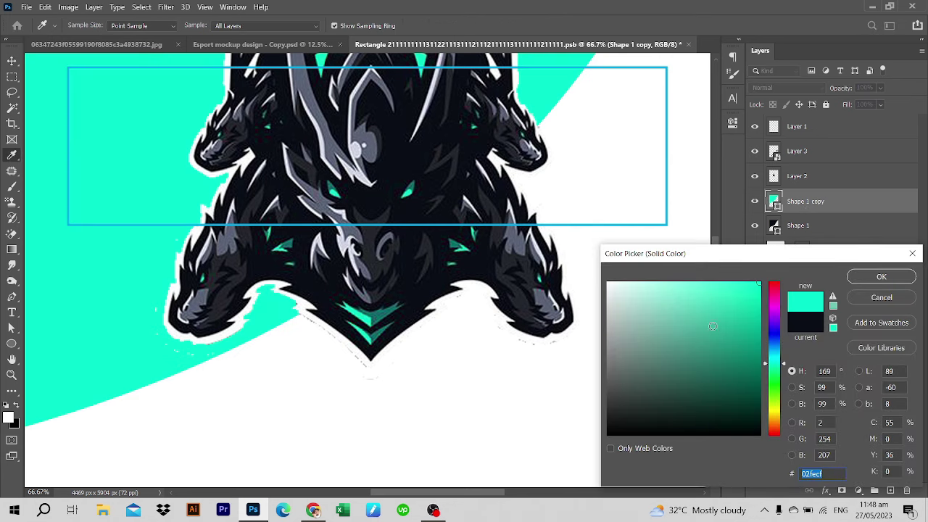
click(881, 276)
key(ctrl+minus)
key(ctrl+minus)
key(ctrl+minus)
key(ctrl+minus)
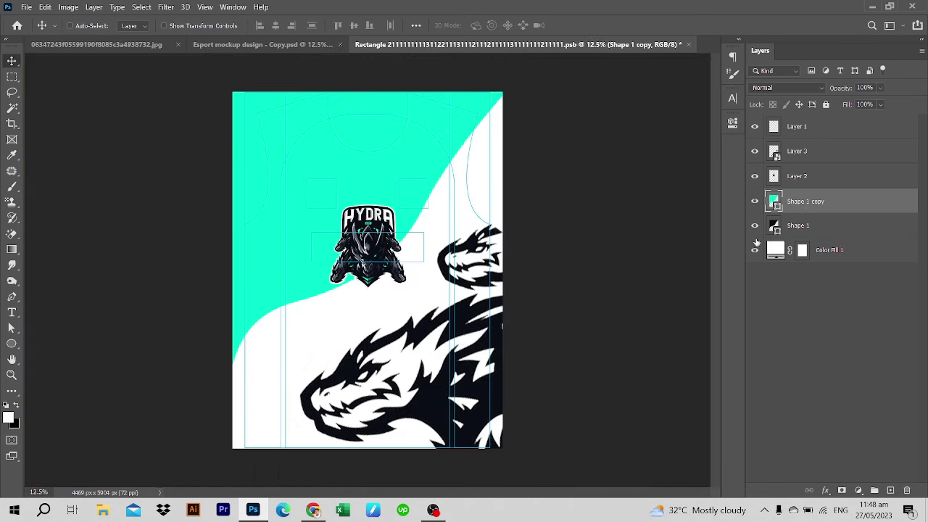
Place the cyan copy below Shape 1 and offset the shapes to form a cyan trim stripe
drag(857, 208, 857, 232)
key(shift+Up)
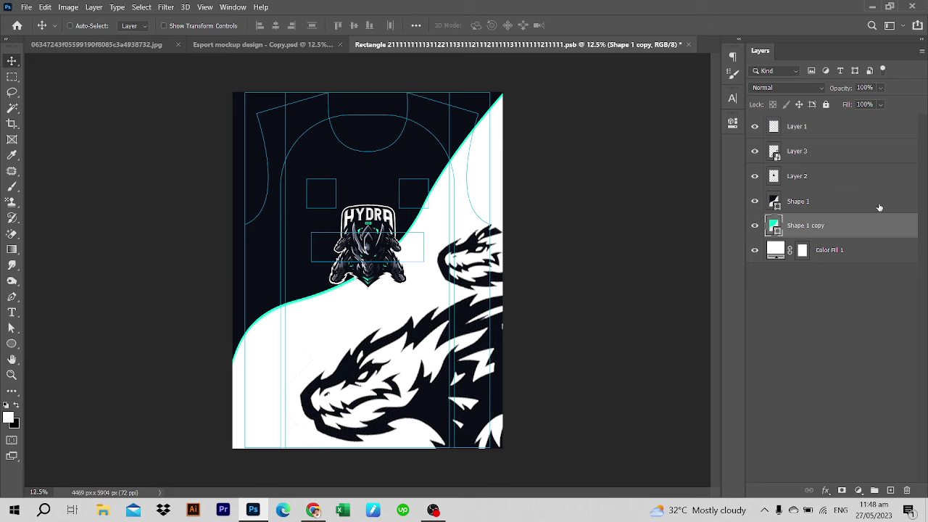
key(shift+Up)
key(shift+Up)
key(shift+Up)
key(shift+Up)
key(shift+Up)
key(shift+Up)
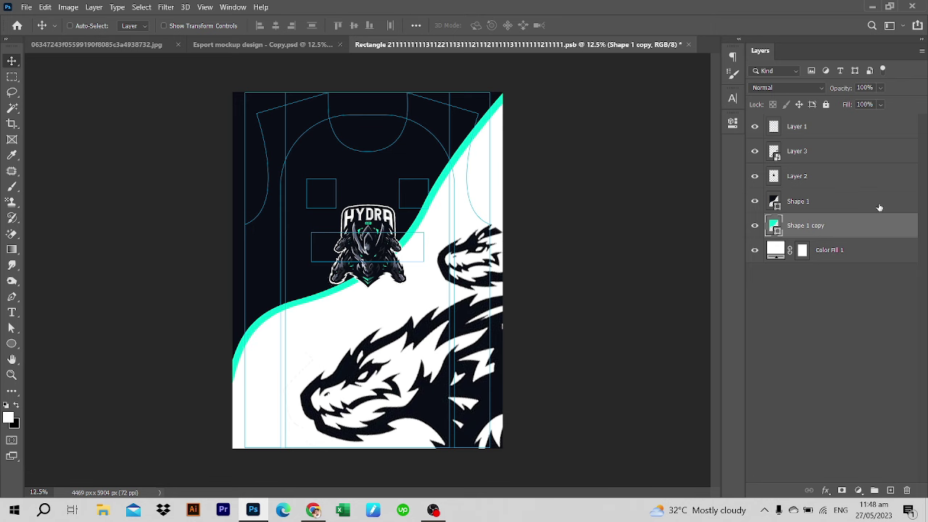
click(818, 199)
key(shift+Up)
key(shift+Up)
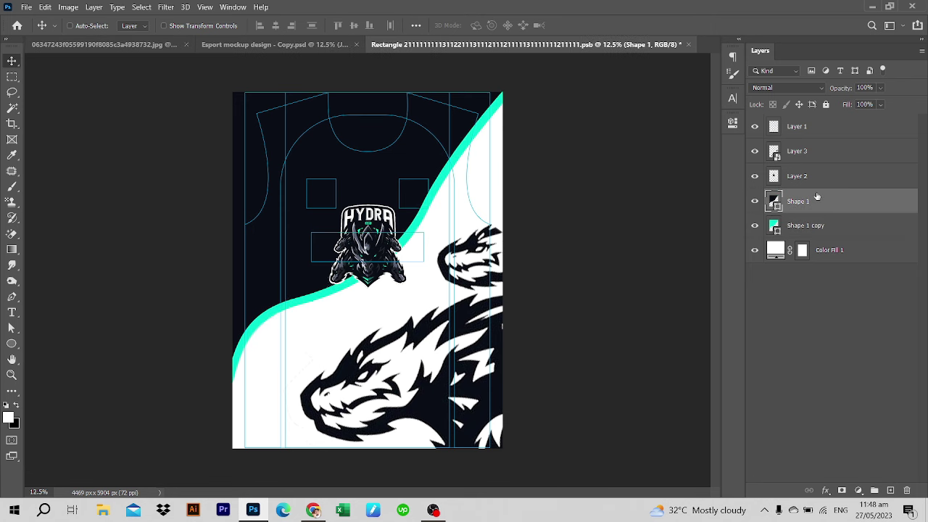
key(shift+Up)
key(shift+Up)
key(shift+Up)
key(shift+Up)
key(shift+Up)
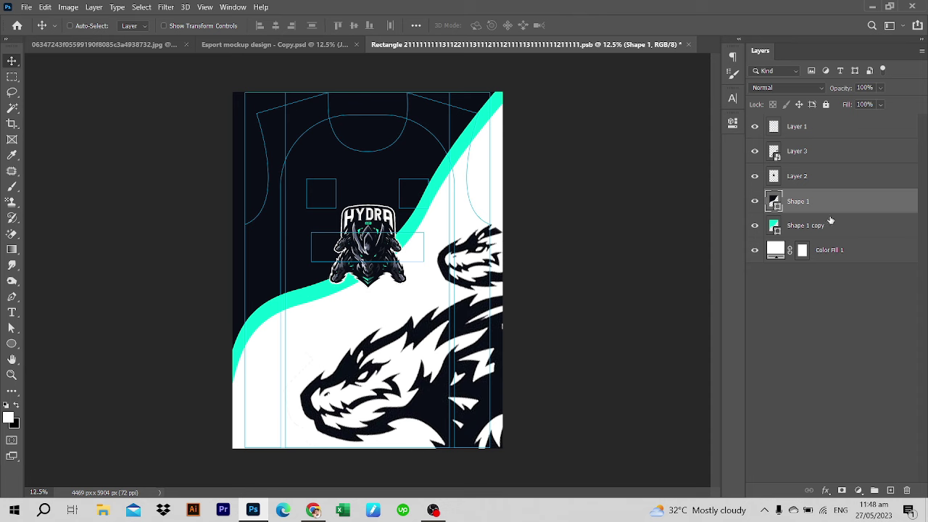
click(831, 222)
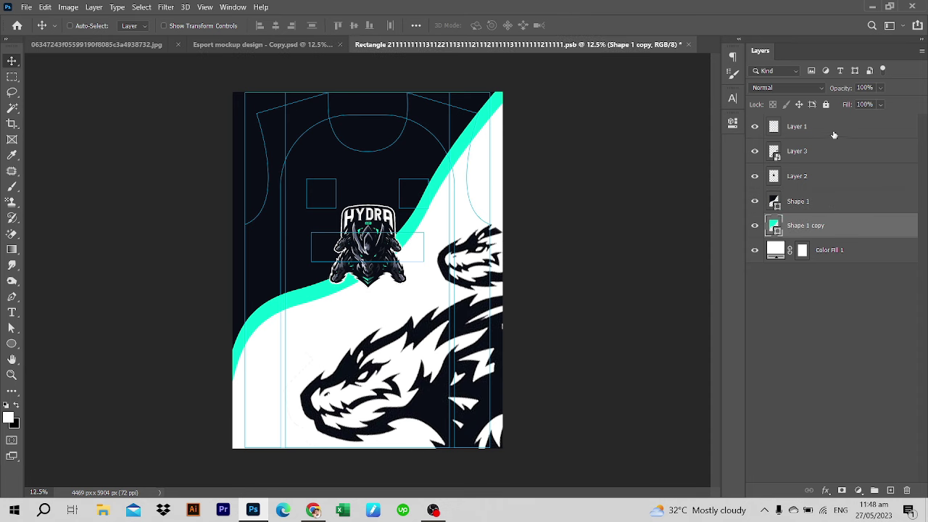
Hide Layer 1, save the artwork, and show JERSEY DESIGN on the mockup's front shirt
click(755, 128)
key(ctrl+s)
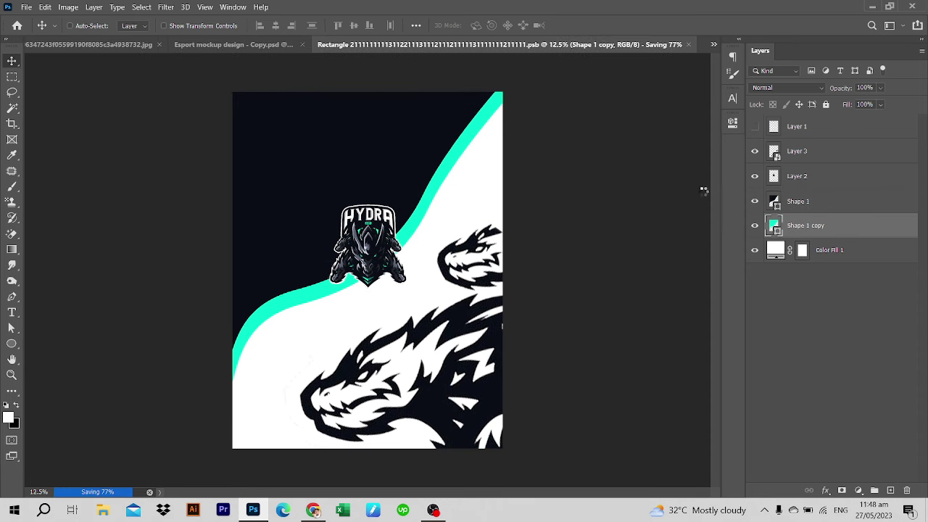
click(142, 44)
click(321, 45)
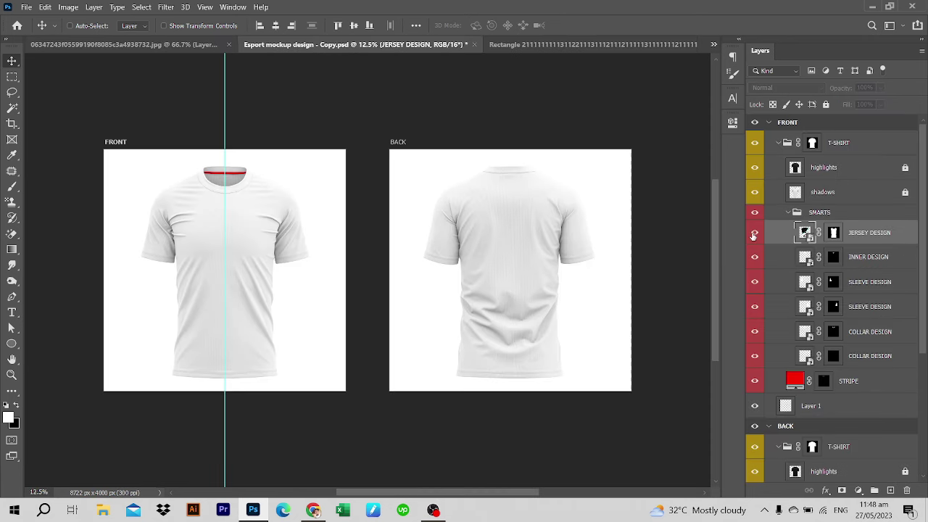
click(755, 234)
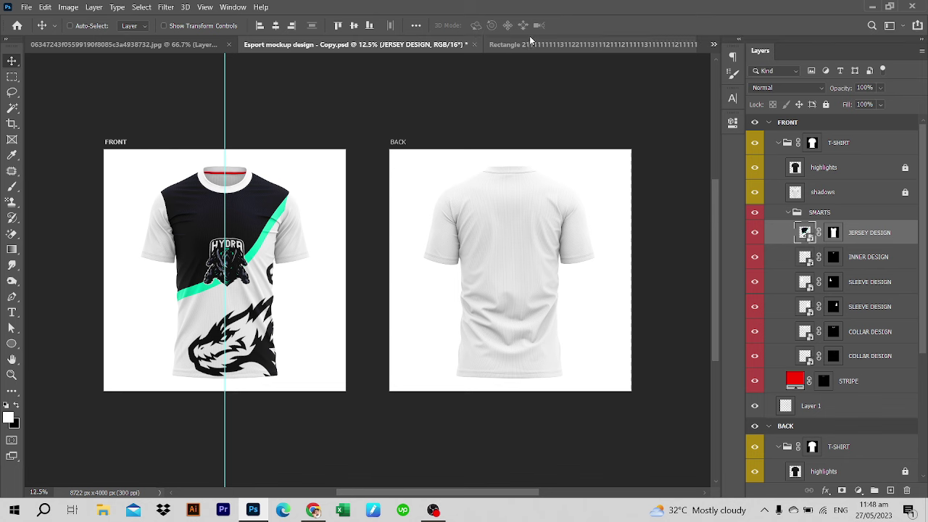
Nudge Shape 1 and Shape 1 copy slightly upward
click(555, 44)
shift+click(802, 203)
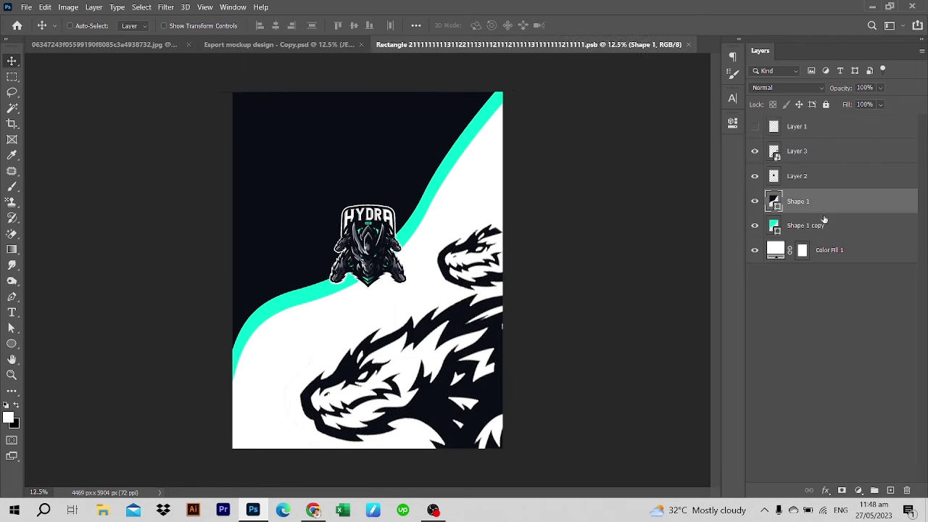
key(shift+Up)
key(shift+Up)
key(shift+Up)
key(shift+Up)
key(shift+Up)
key(shift+Up)
key(shift+Up)
key(shift+Up)
key(shift+Up)
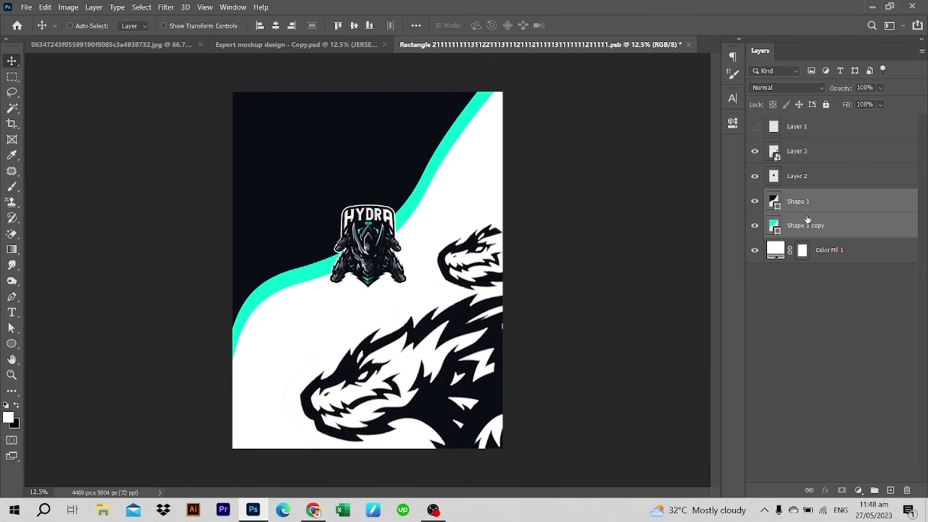
Reposition the Layer 3 dragon, check it on the mockup, and show the Layer 1 outline again
click(809, 175)
click(811, 152)
key(ctrl+t)
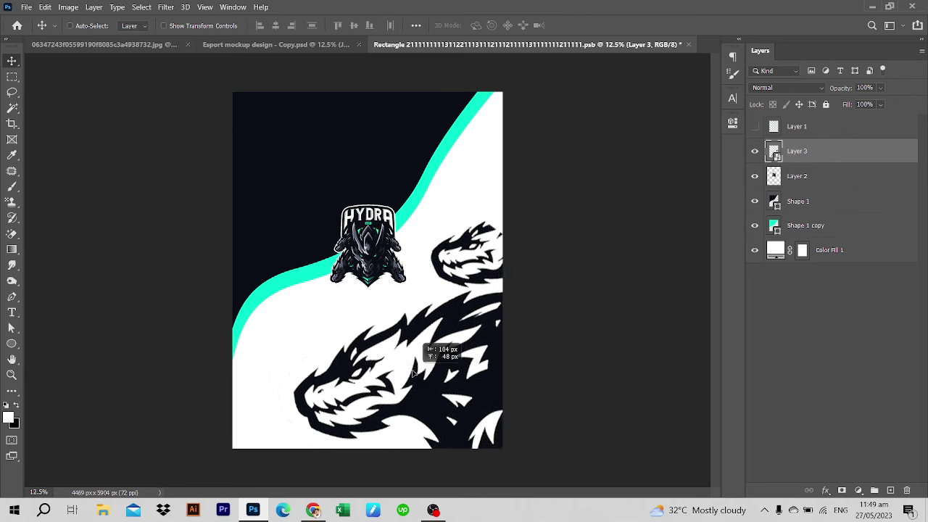
key(Return)
click(276, 44)
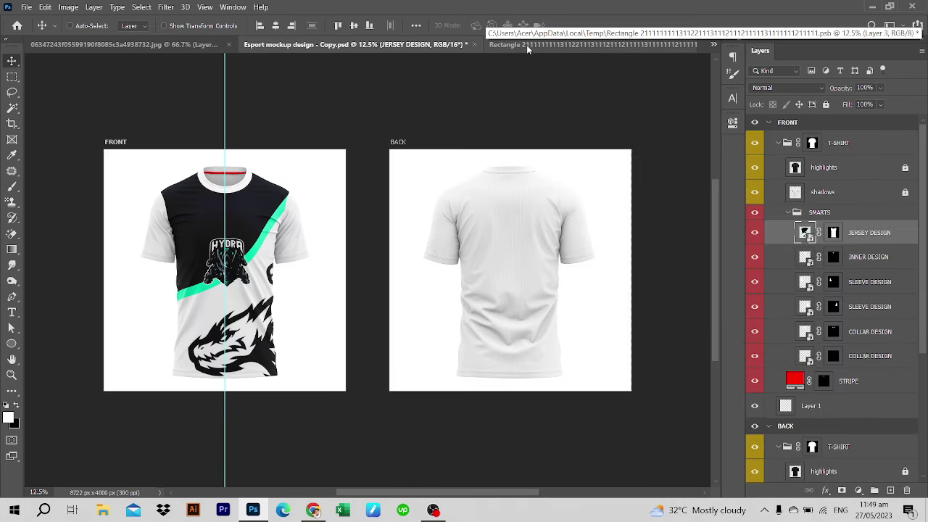
click(526, 44)
key(ctrl+t)
key(Escape)
click(755, 126)
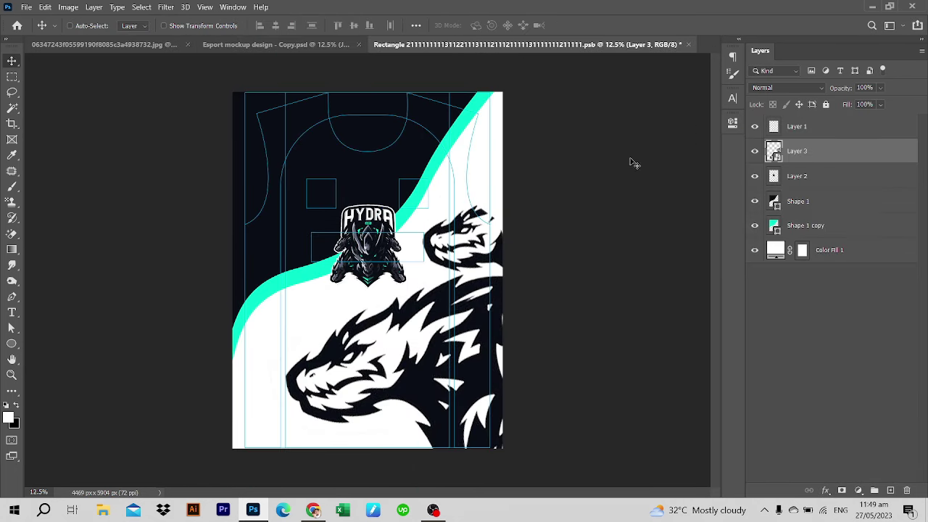
Rotate the dragon diagonally, save, and view the updated front shirt on the Esport mockup
key(ctrl+t)
mouse_move(576, 295)
mouse_down()
mouse_move(568, 326)
mouse_move(514, 344)
mouse_up()
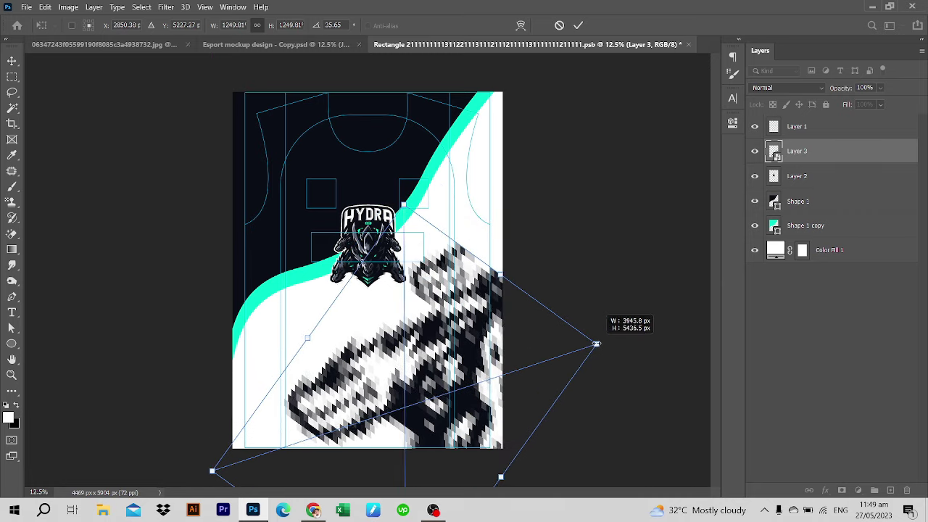
drag(582, 346, 568, 351)
key(Return)
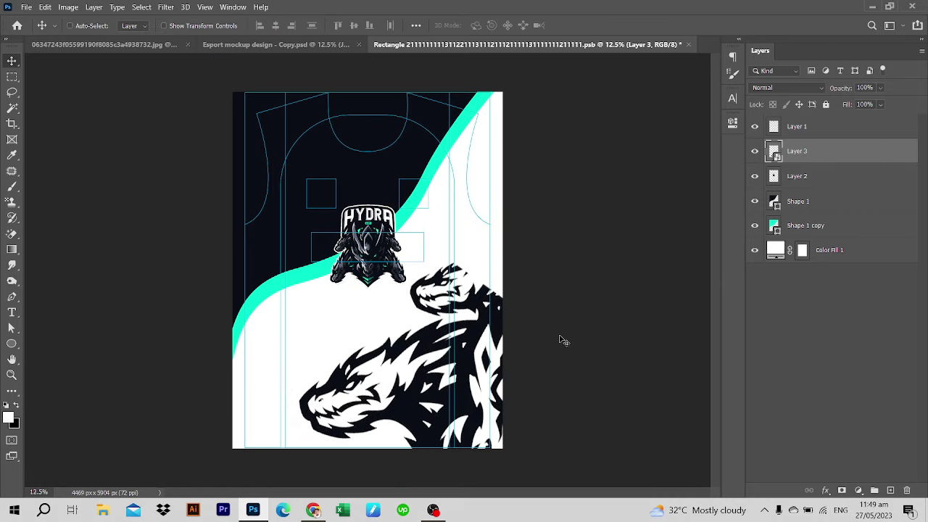
key(ctrl+s)
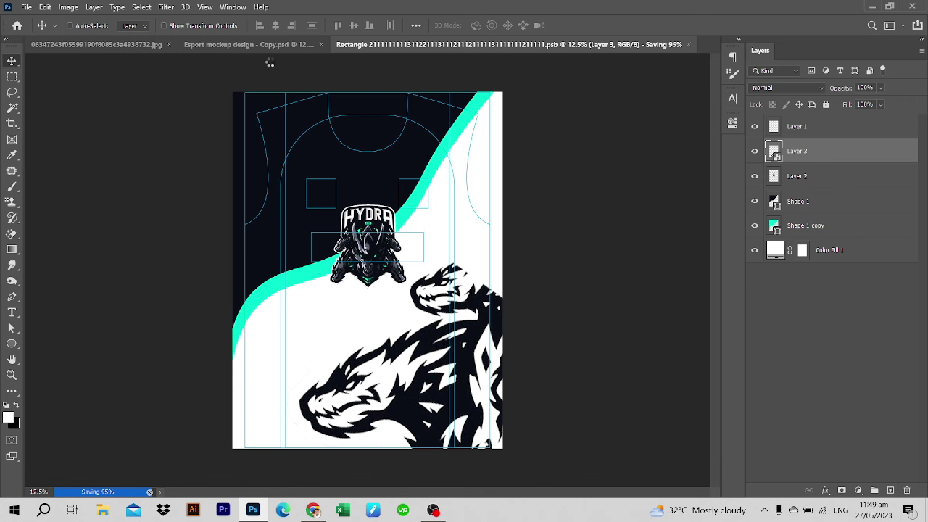
click(284, 44)
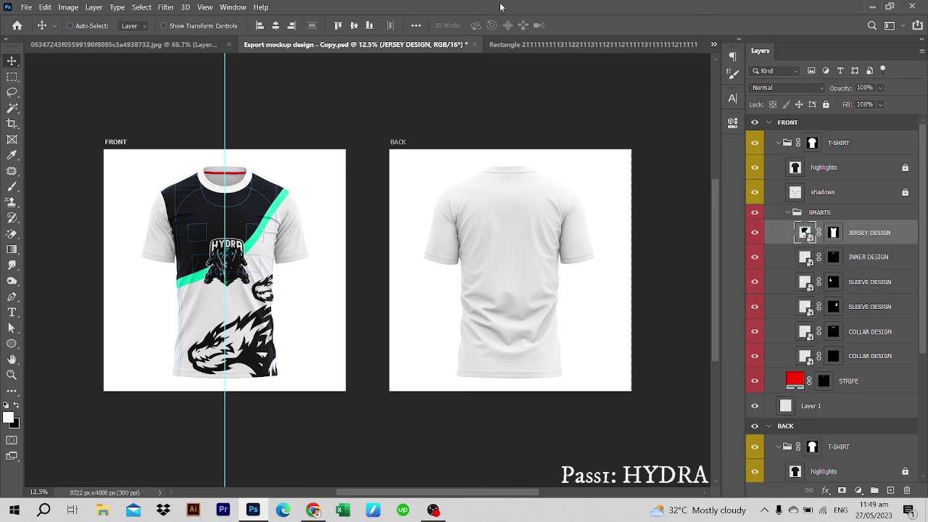
Open the sleeve design and sample the cyan stripe colour from the mockup
scroll(238, 197, up, 3)
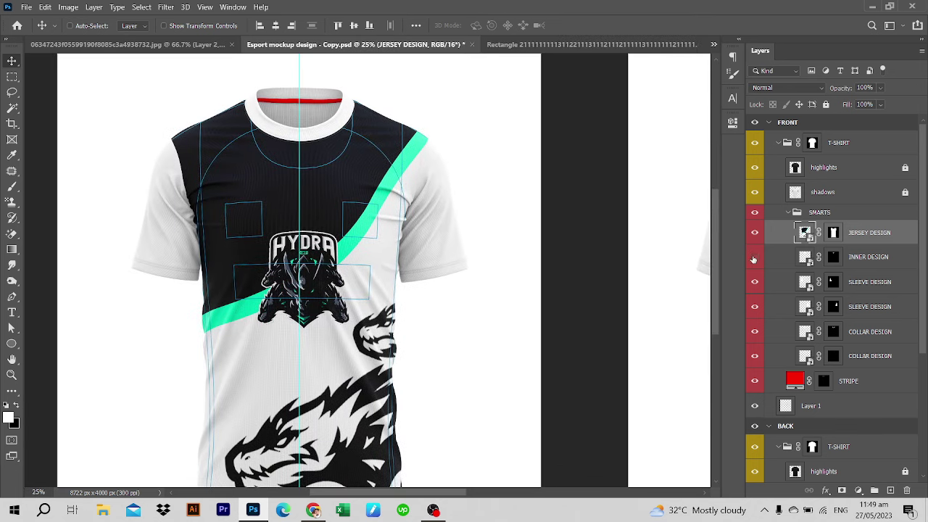
double_click(804, 282)
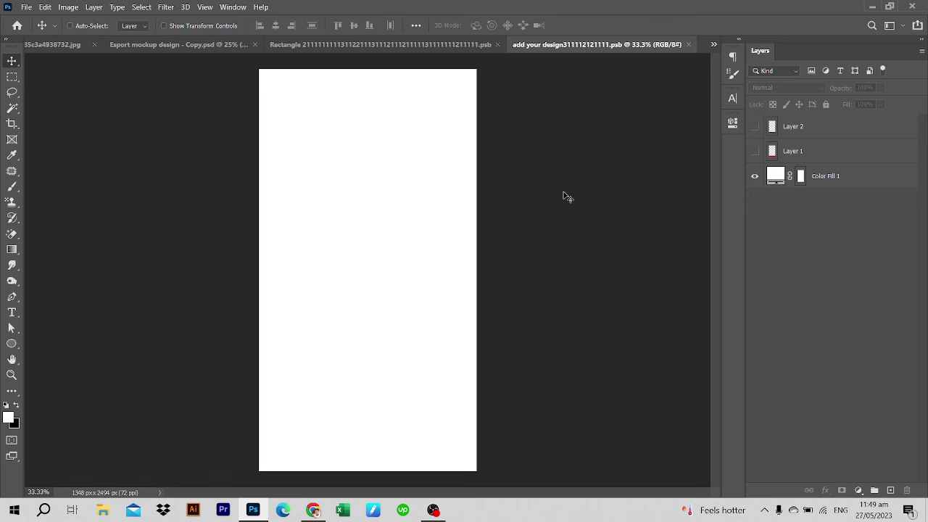
click(179, 44)
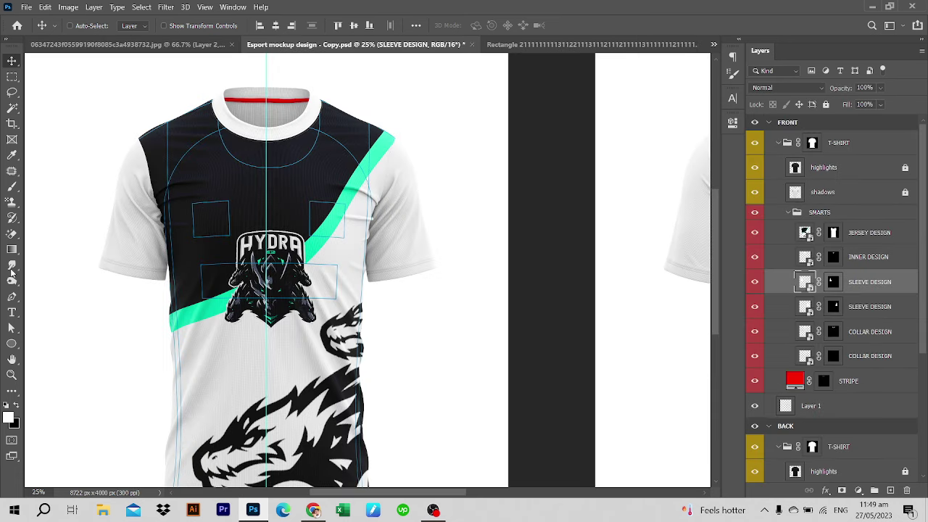
click(12, 154)
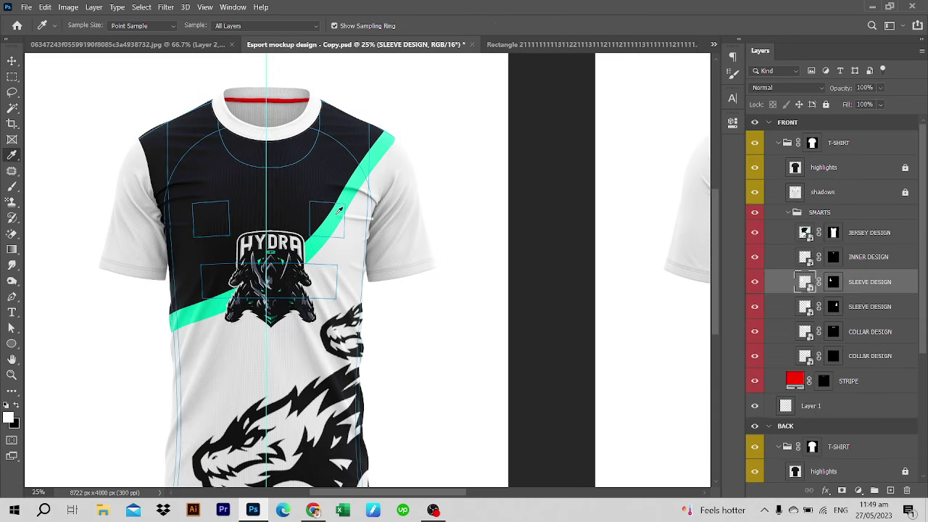
click(338, 210)
key(x)
Set the sleeve design's fill to the shirt's dark navy and save it
double_click(803, 283)
double_click(775, 175)
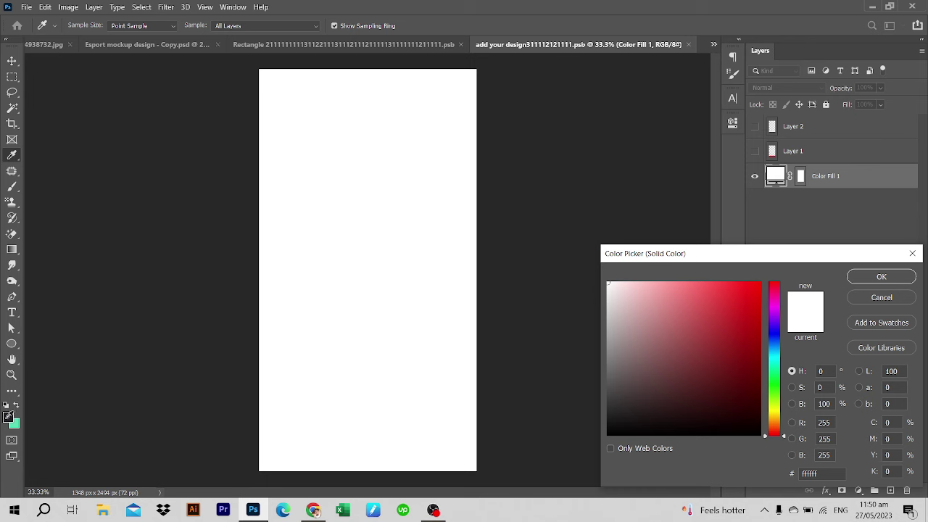
click(137, 380)
click(882, 277)
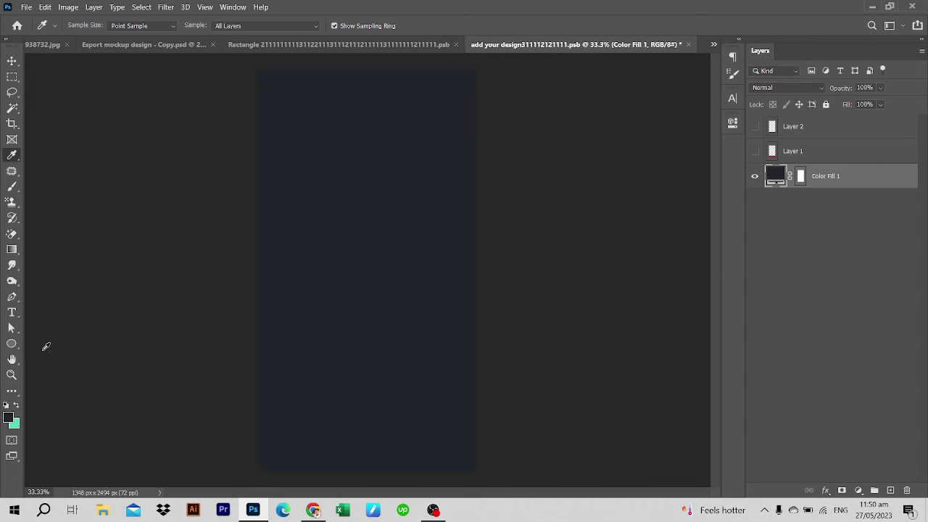
key(ctrl+s)
Draw a cyan rectangle band along the bottom of the sleeve design
click(317, 45)
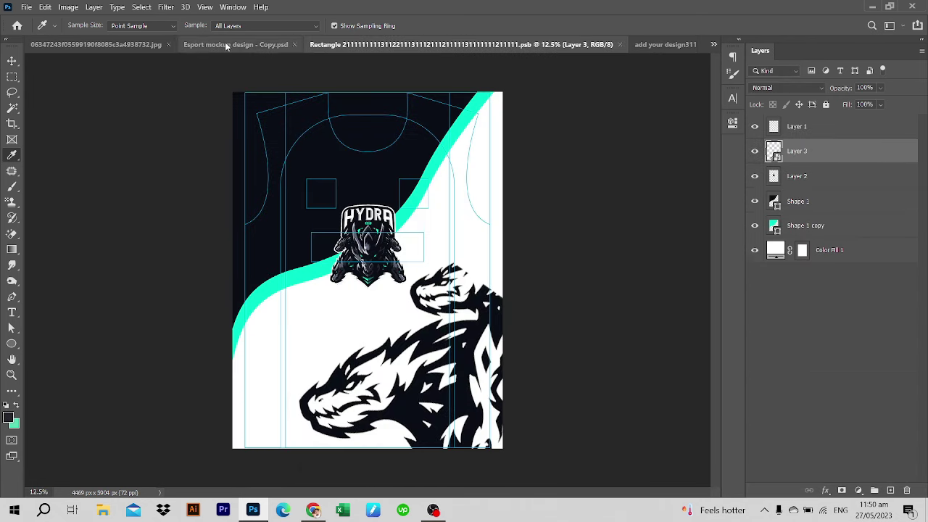
click(225, 43)
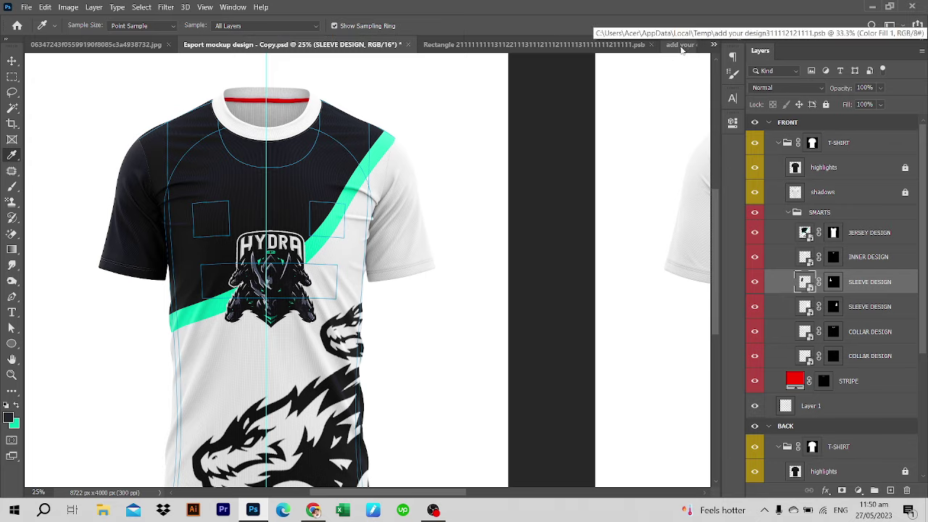
click(682, 44)
key(x)
right_click(12, 344)
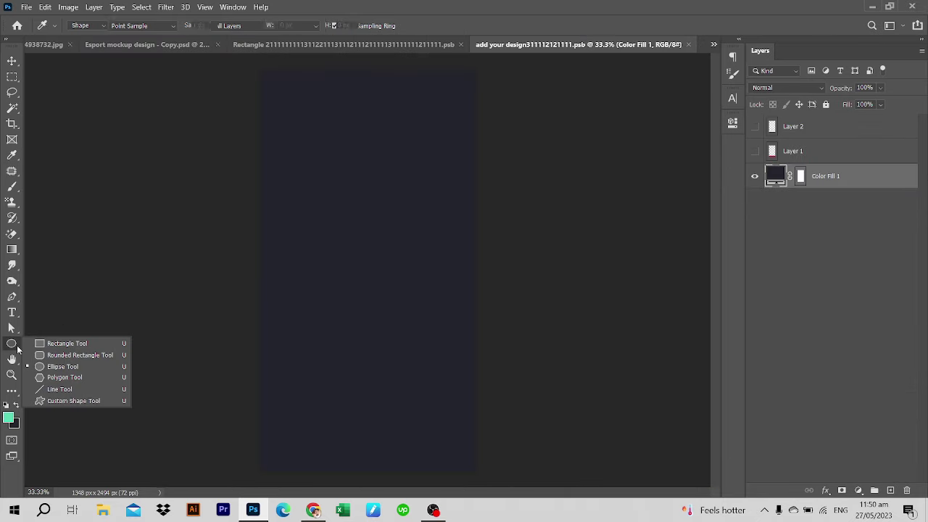
click(73, 342)
drag(241, 435, 486, 472)
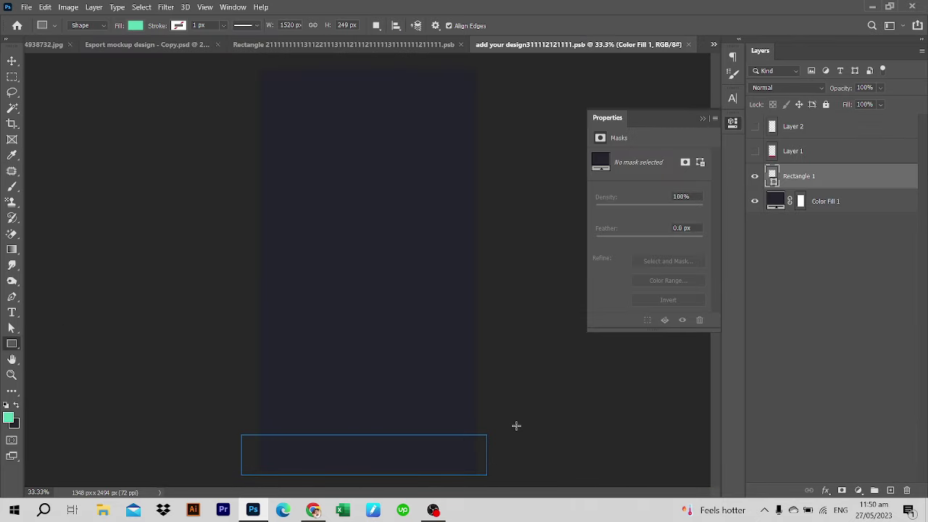
click(702, 117)
Check the sleeve trim on the mockup and make the cyan band taller
click(193, 44)
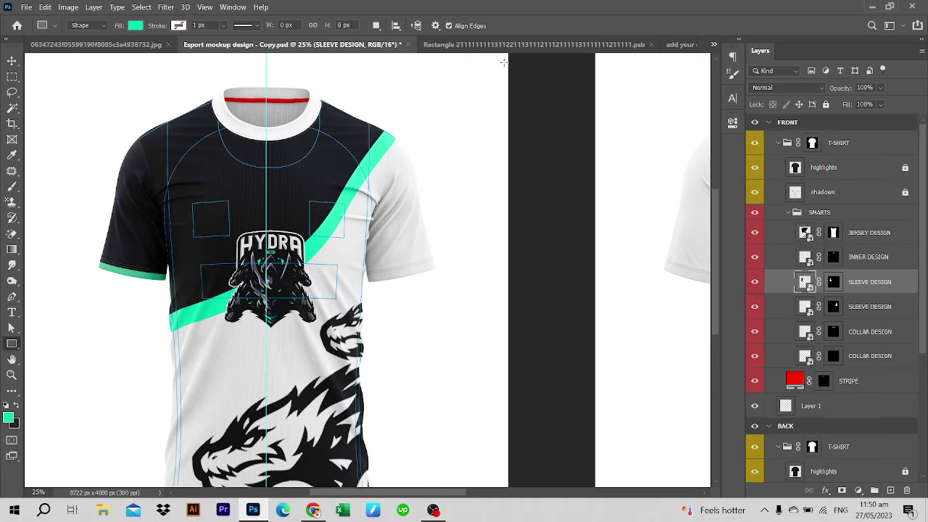
click(680, 44)
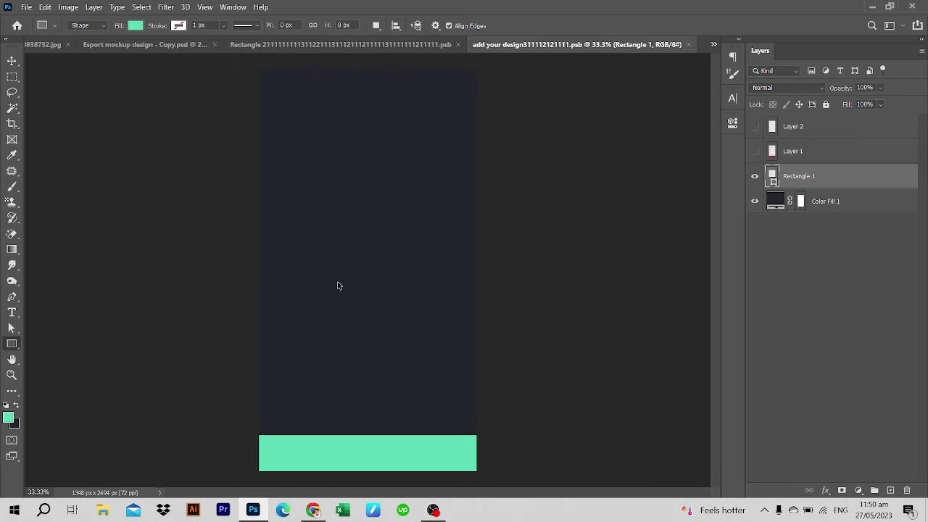
drag(368, 435, 368, 418)
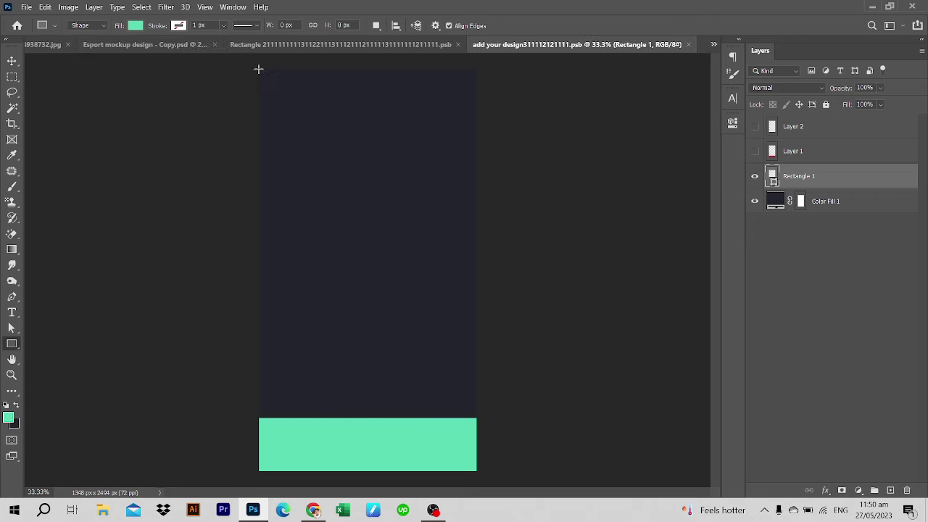
click(172, 45)
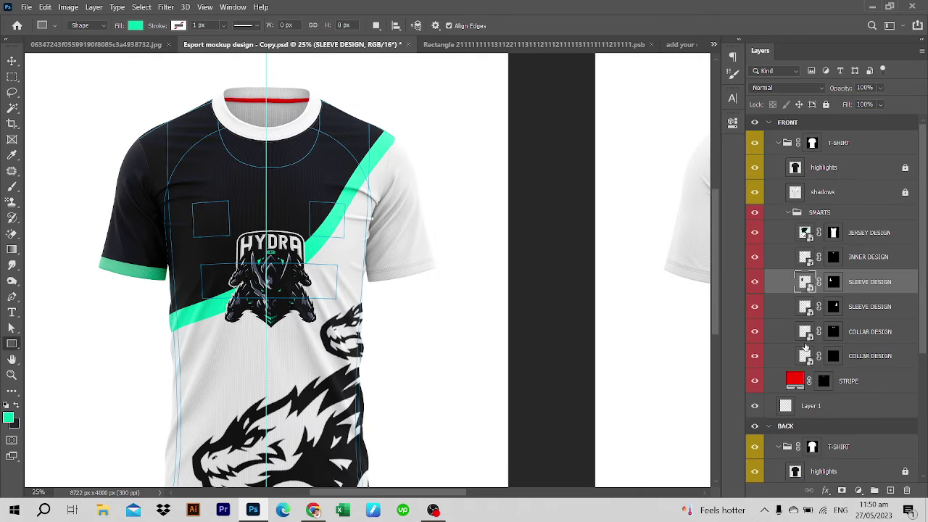
Copy the mint band into the other sleeve's design file, then return to the mockup
click(803, 310)
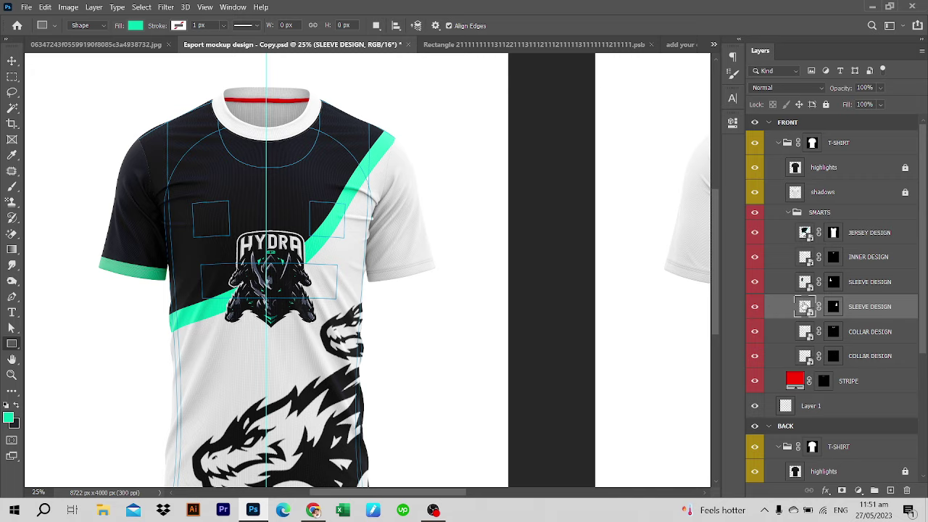
double_click(803, 306)
click(435, 45)
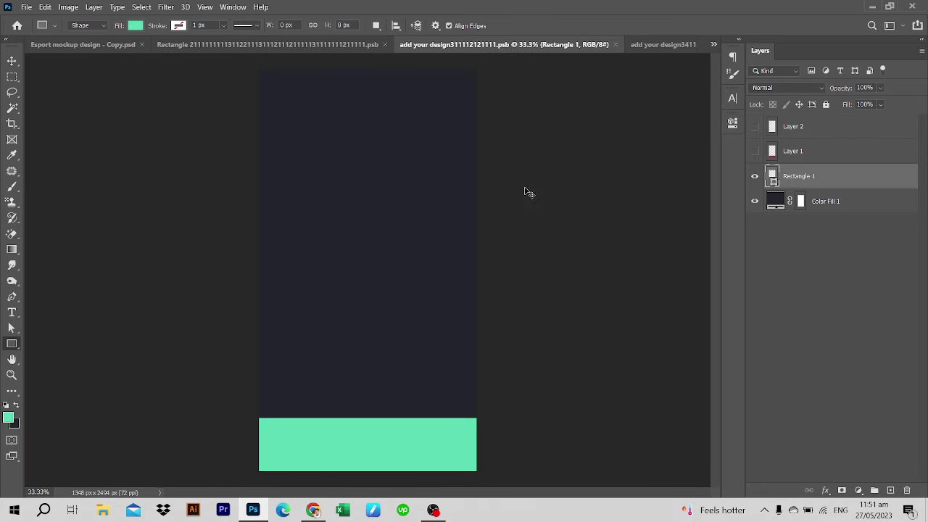
click(654, 47)
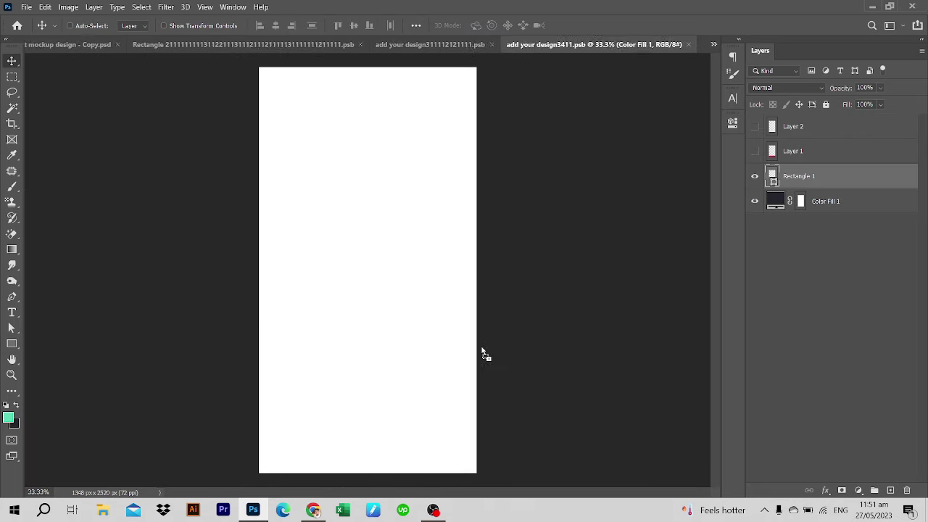
click(447, 45)
mouse_move(420, 440)
mouse_down()
mouse_move(654, 59)
mouse_move(426, 399)
mouse_up()
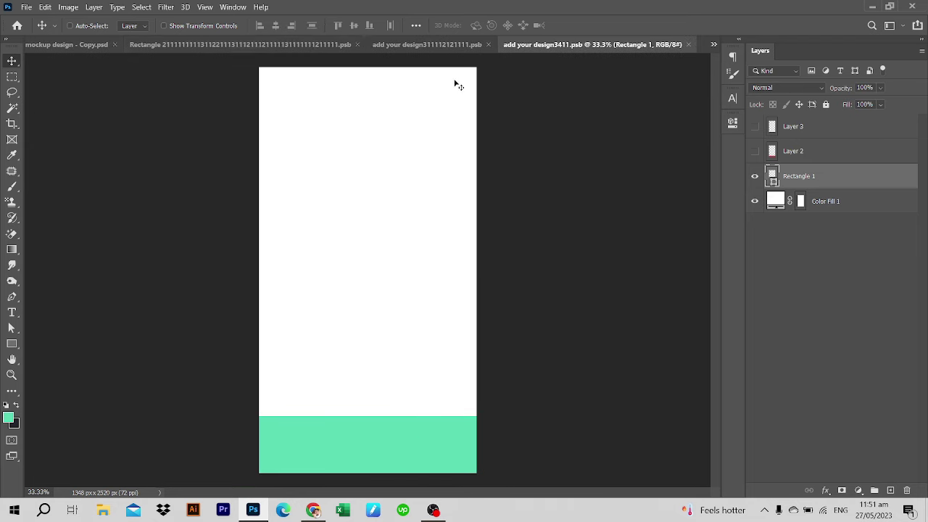
click(72, 47)
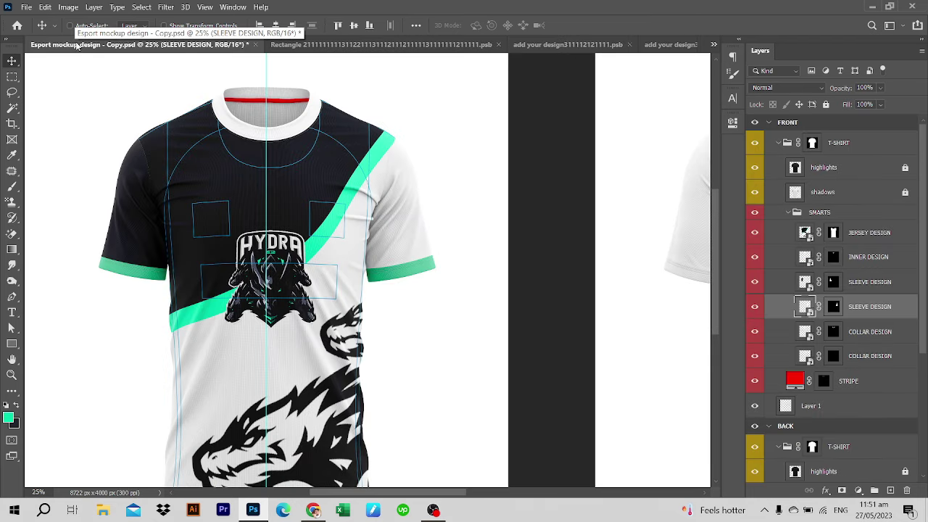
Change the first COLLAR DESIGN's Color Fill 1 to mint 5cdab3, then save and close
double_click(805, 331)
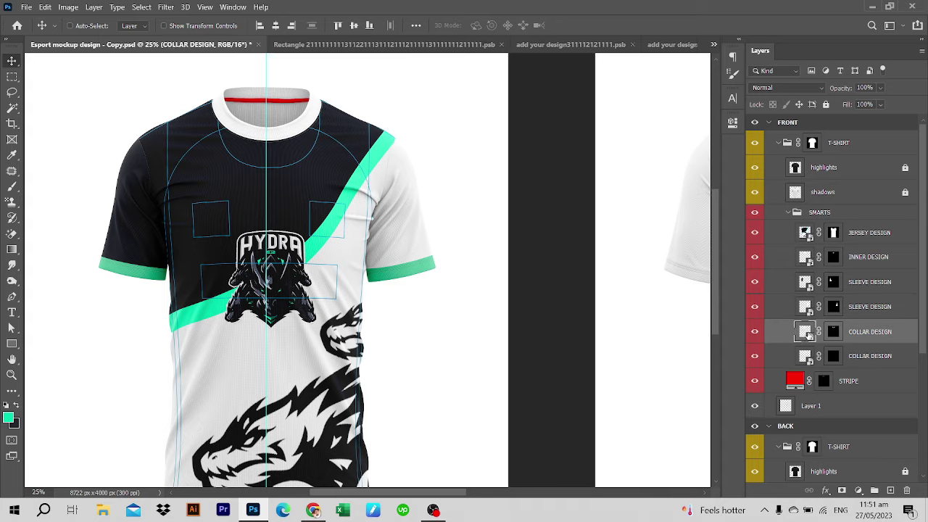
click(770, 148)
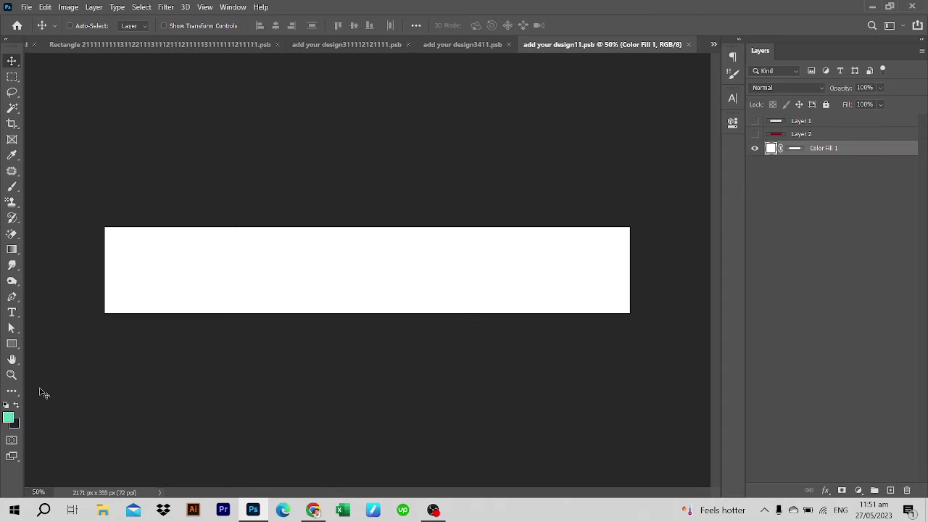
double_click(771, 149)
click(12, 416)
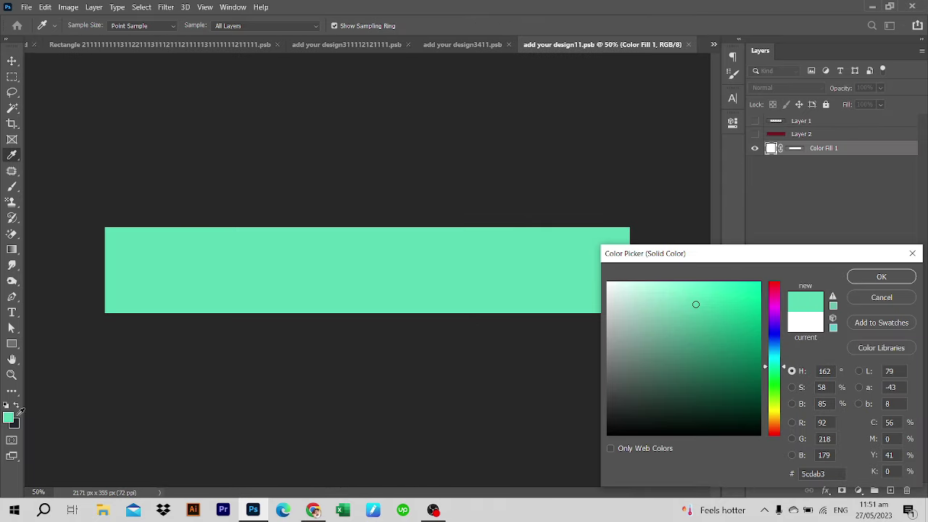
click(867, 278)
key(ctrl+w)
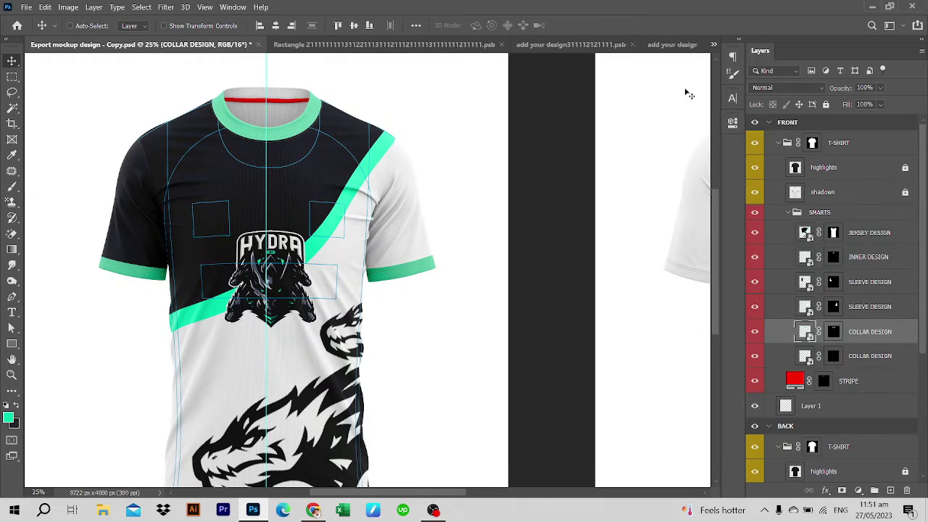
Change the second COLLAR DESIGN's fill to the matching mint green, then save and close
double_click(804, 356)
click(774, 142)
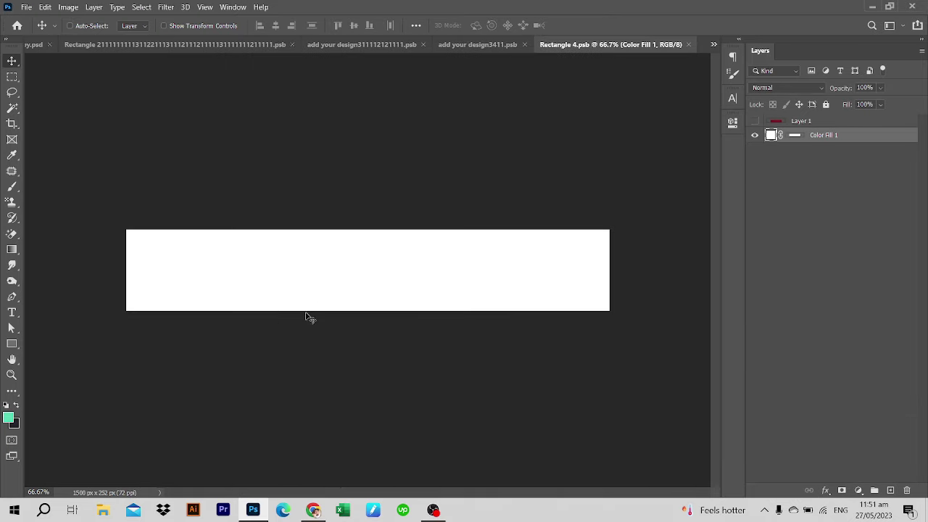
double_click(773, 136)
click(9, 417)
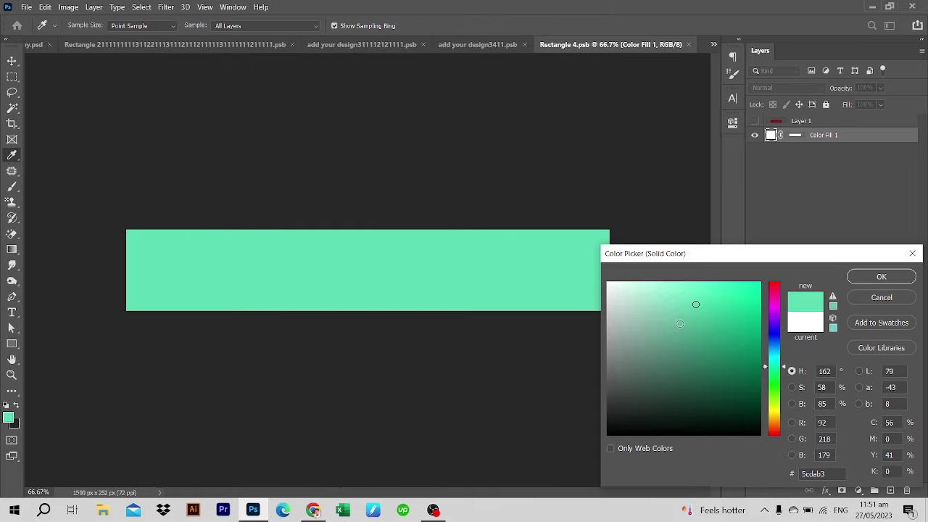
click(703, 310)
click(881, 277)
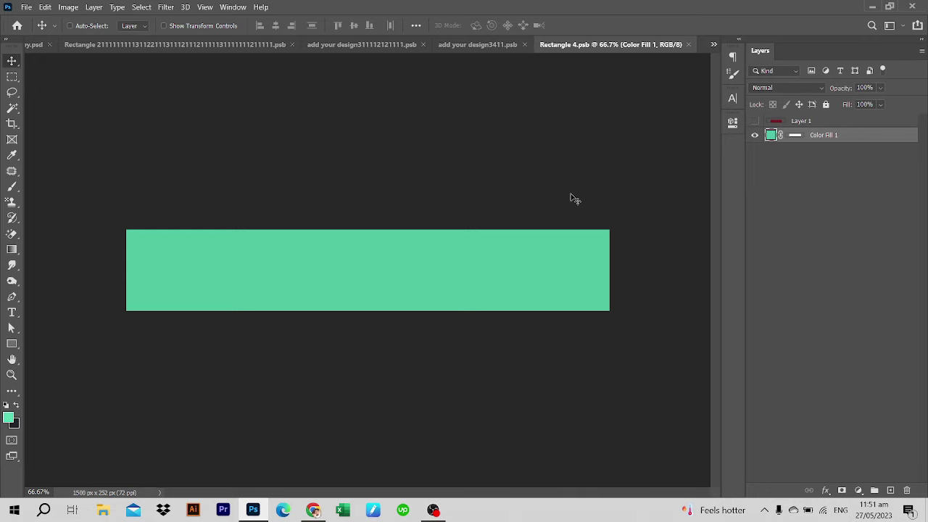
key(ctrl+w)
Zoom out to show the front and back shirts, and reorder the open document tabs
key(ctrl+minus)
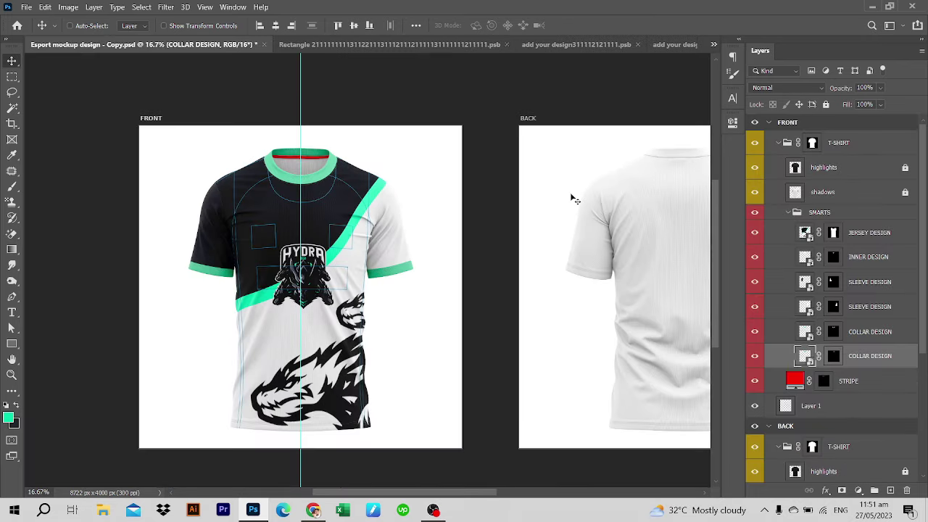
key(ctrl+plus)
key(ctrl+minus)
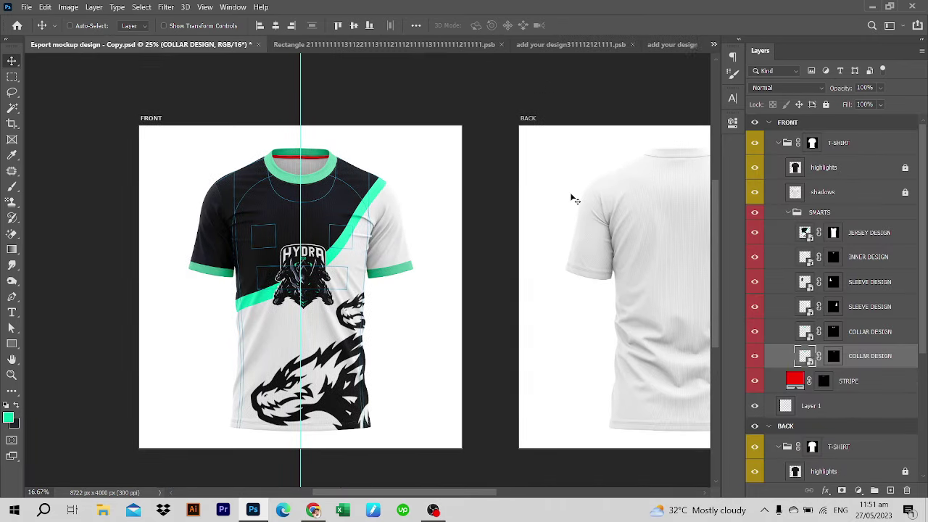
key(ctrl+minus)
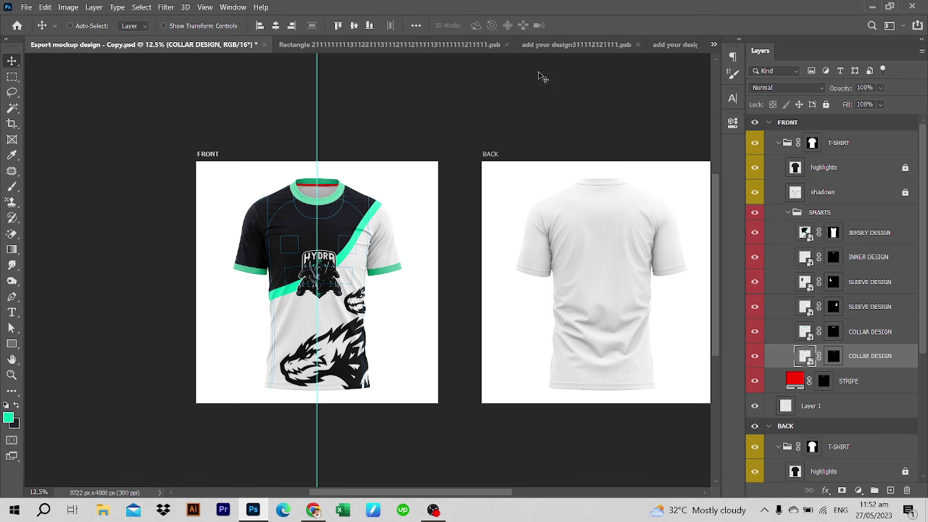
click(661, 44)
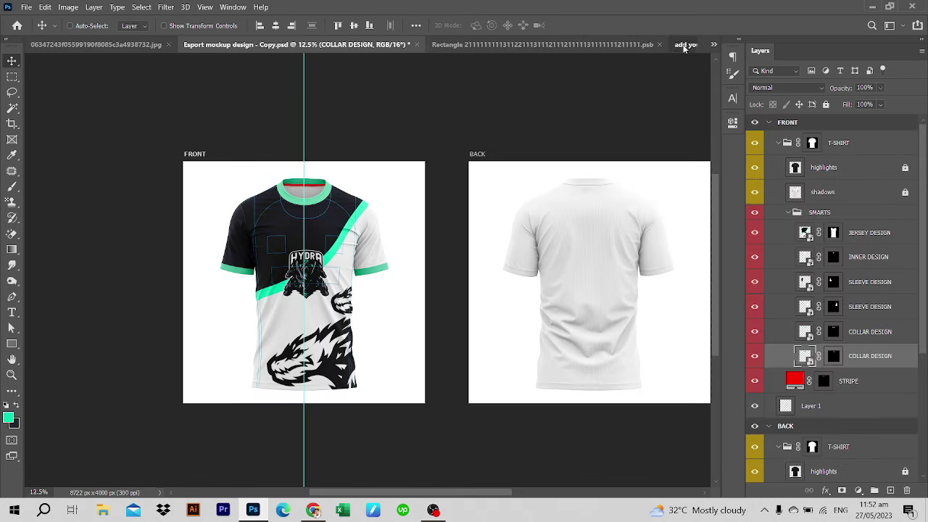
drag(588, 49, 592, 27)
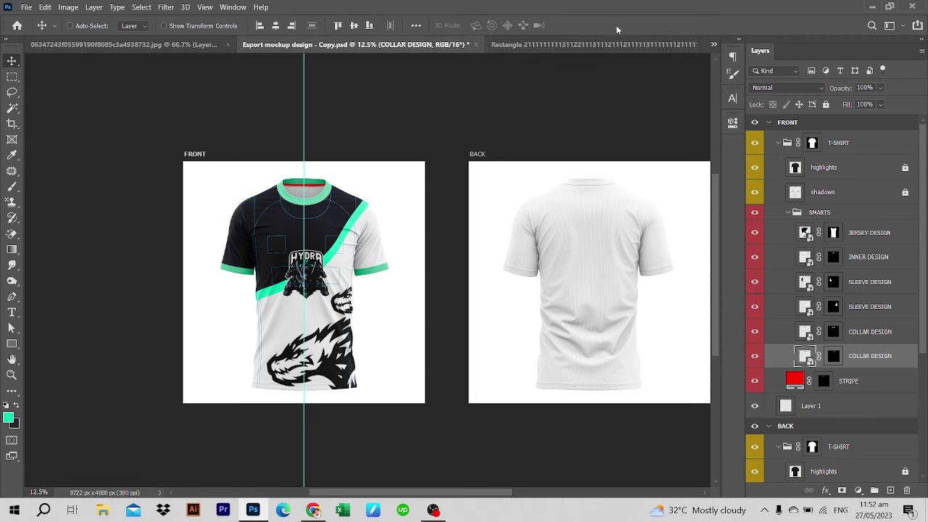
Open the back jersey design's contents and show its jersey outline guide layer
click(550, 45)
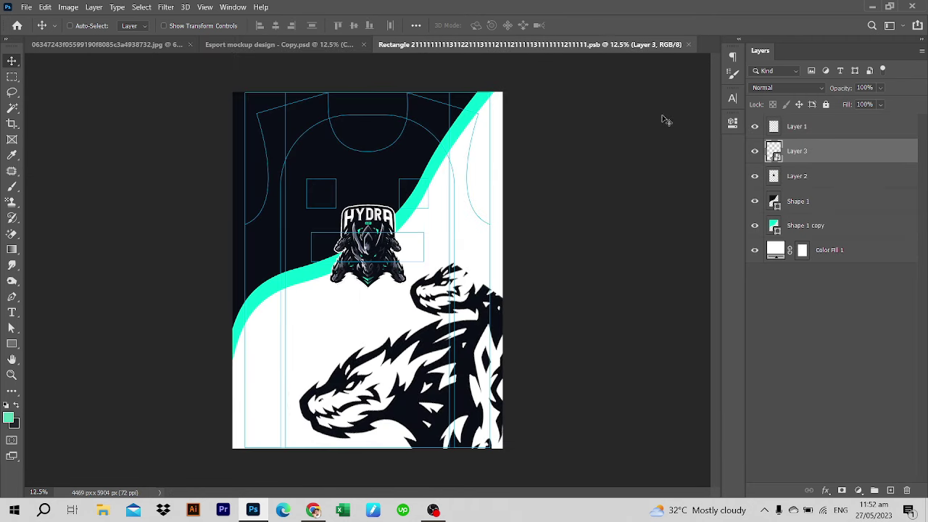
click(307, 46)
scroll(765, 435, down, 3)
scroll(765, 444, down, 1)
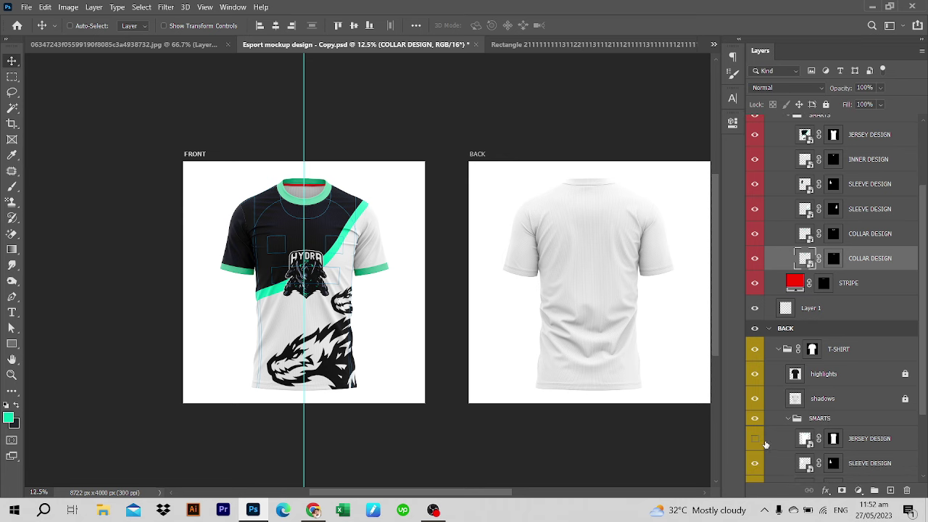
click(755, 438)
double_click(805, 438)
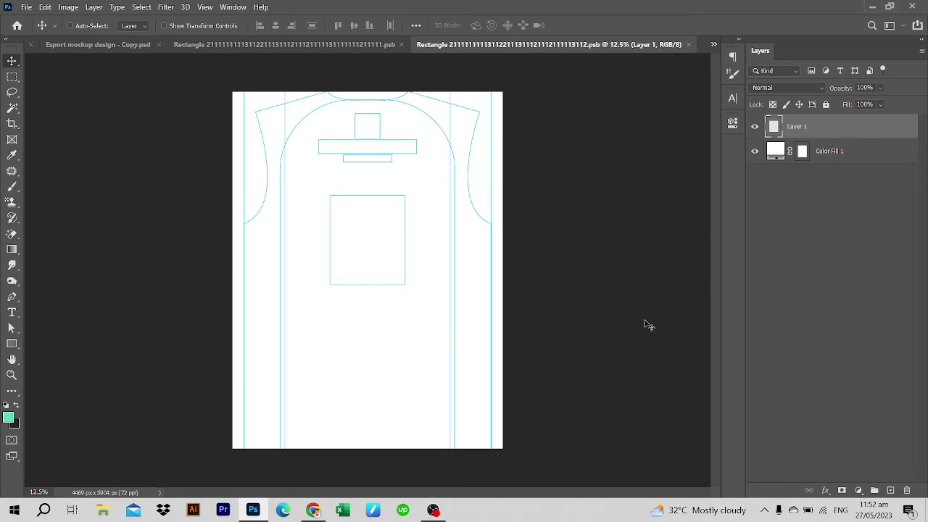
click(755, 126)
Copy all the front design layers into the back jersey design
key(ctrl+shift+Tab)
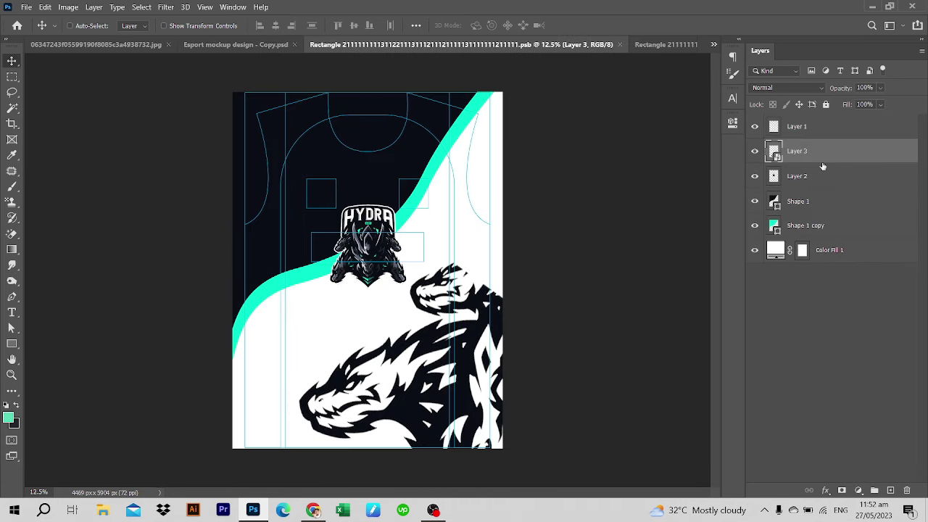
key(c)
click(832, 235)
shift+click(836, 134)
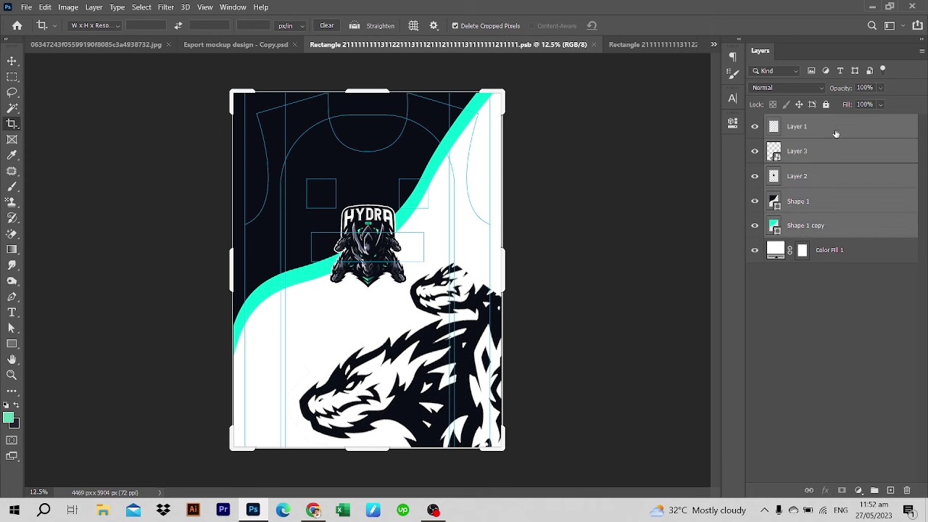
key(v)
drag(530, 95, 435, 245)
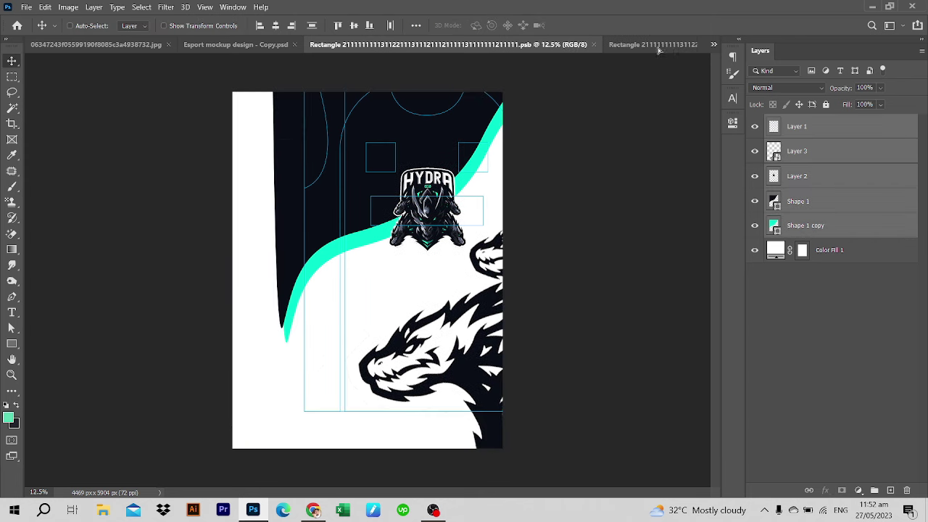
Flip the copied artwork horizontally and shift it left to fit the back
key(ctrl+t)
right_click(443, 219)
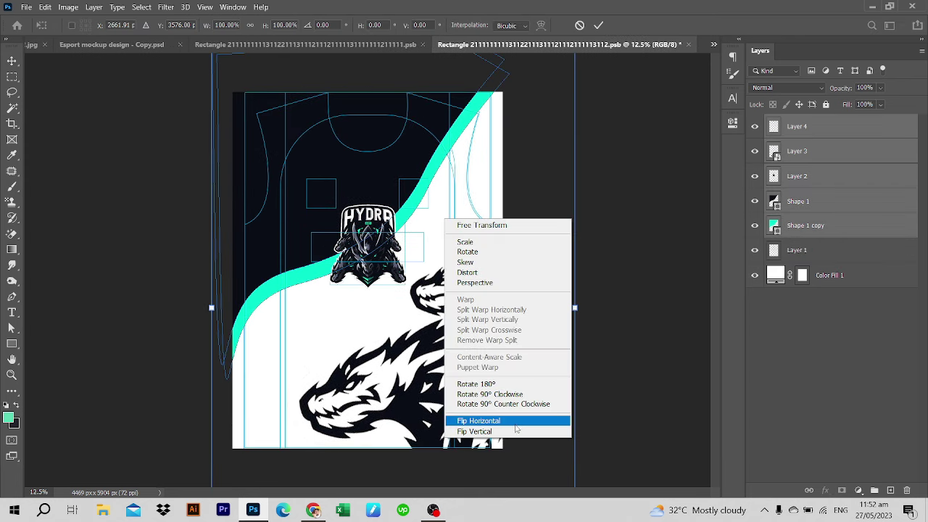
click(512, 421)
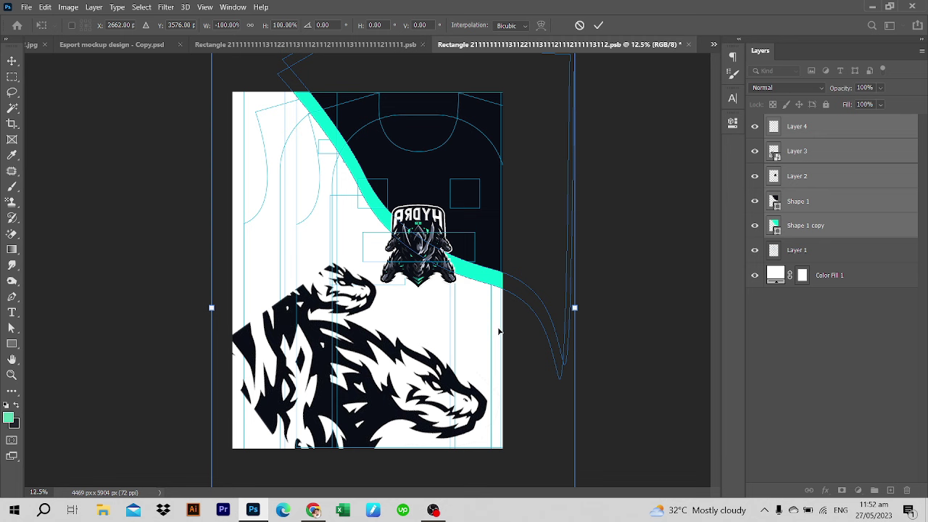
drag(499, 331, 435, 328)
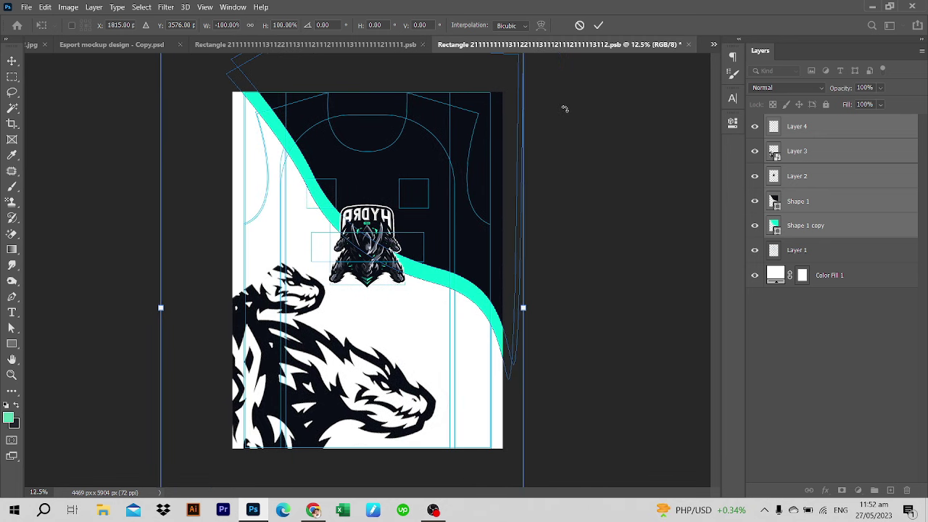
key(Return)
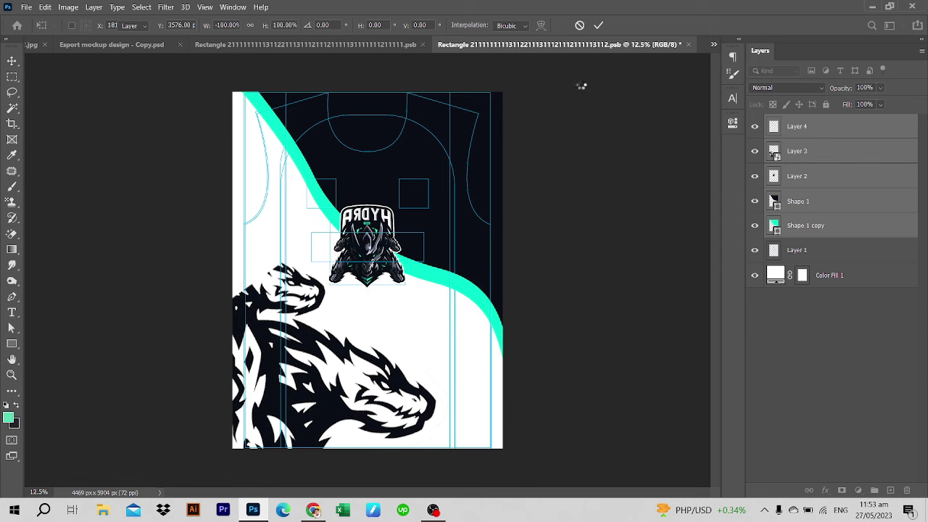
Hide the guide lines and move the guide-line layer to the top of the stack
click(755, 151)
click(755, 151)
click(755, 126)
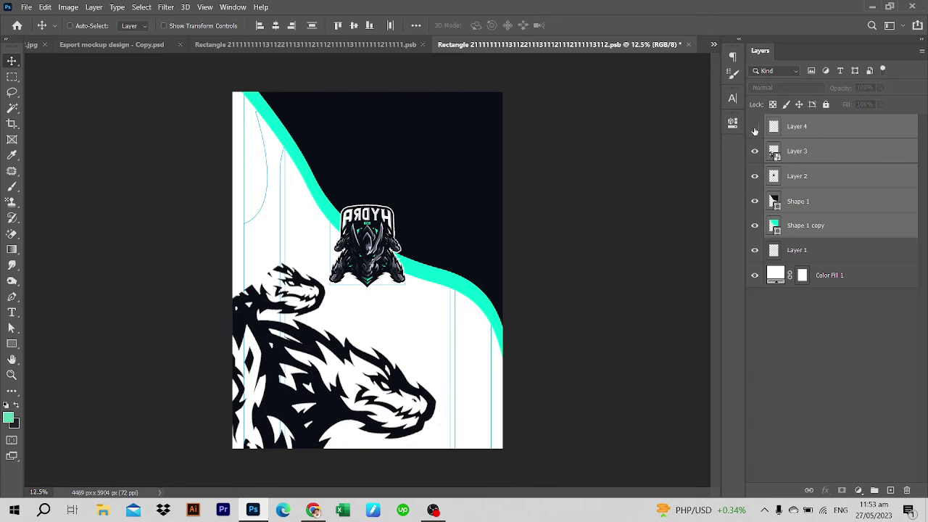
click(755, 126)
click(754, 126)
drag(805, 250, 803, 125)
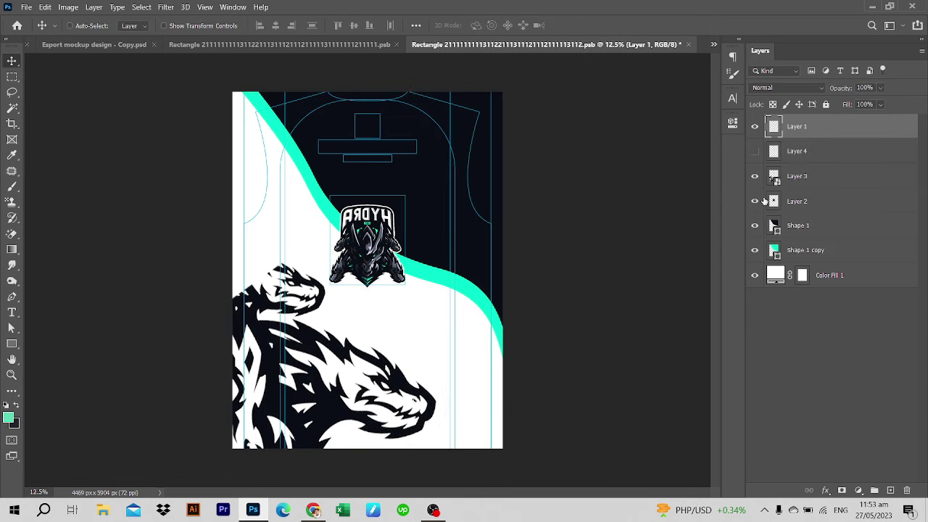
Hide the Hydra logo layer on the back design
click(755, 176)
click(755, 176)
click(755, 201)
click(807, 203)
Add a '10' text layer on the jersey back and scale it up
click(12, 312)
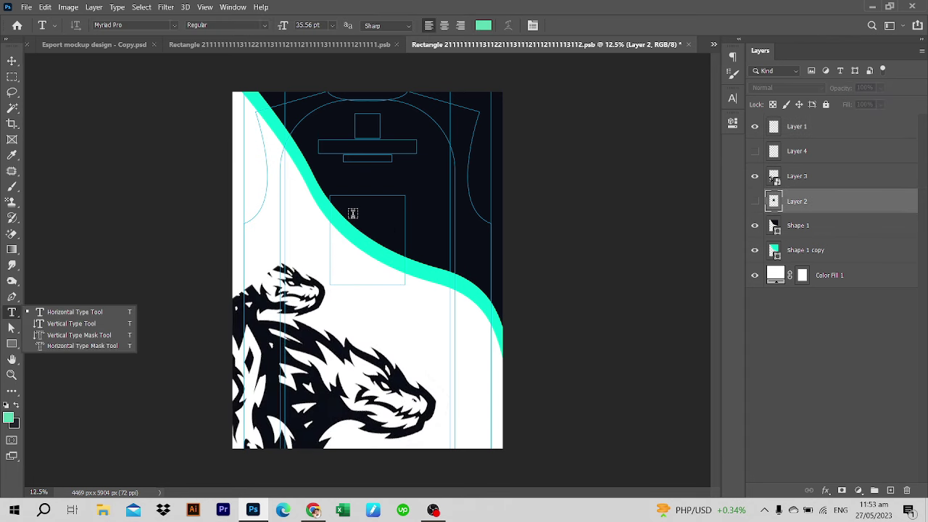
click(353, 213)
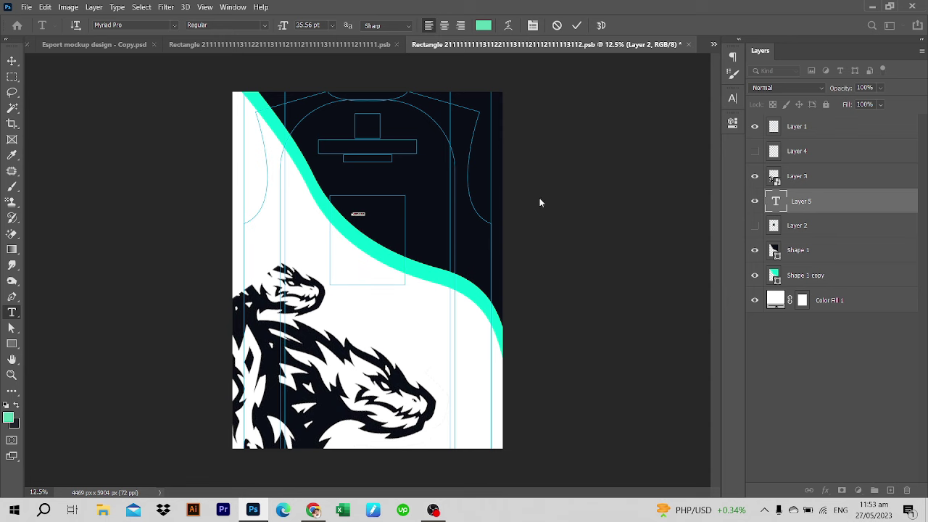
click(840, 210)
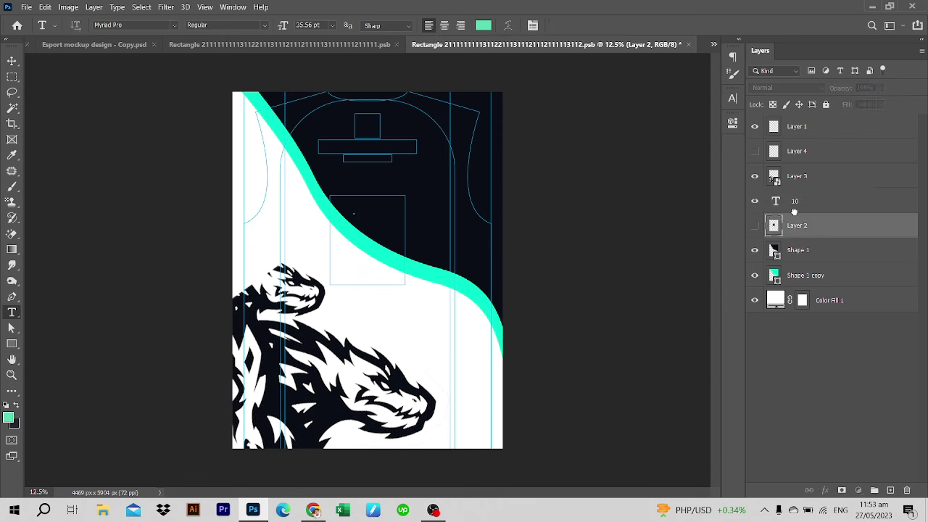
key(ctrl+t)
mouse_move(356, 210)
mouse_down()
mouse_move(397, 163)
mouse_move(408, 197)
mouse_up()
click(730, 100)
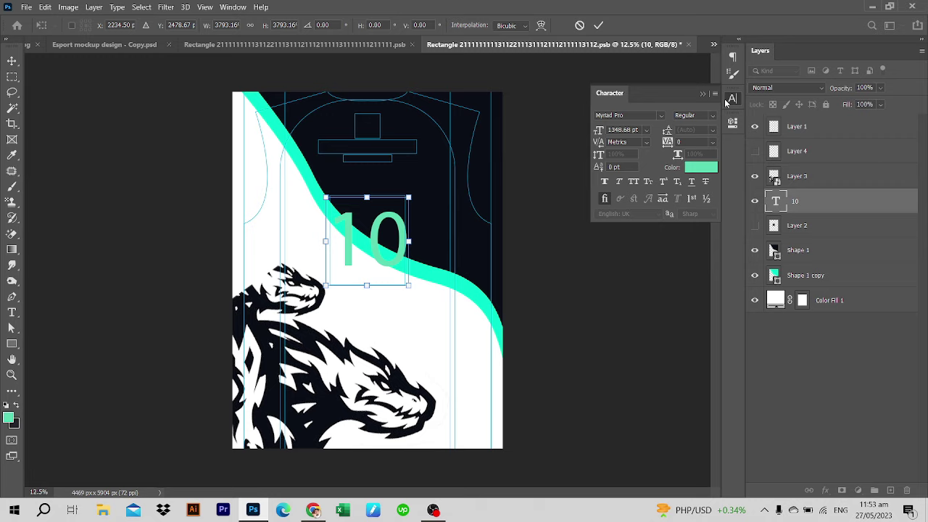
key(Return)
Set the 10 in the Sports Jersey font
click(661, 116)
drag(825, 185, 837, 400)
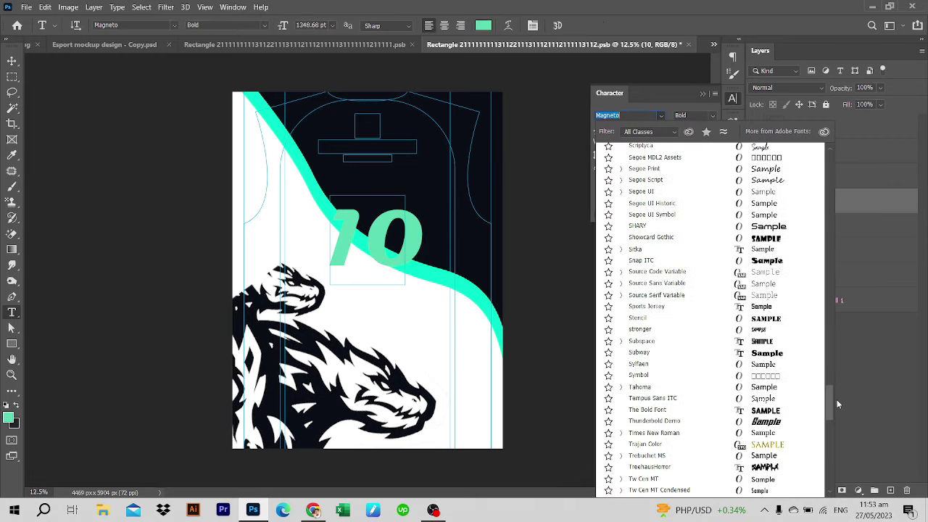
drag(837, 399, 838, 404)
click(659, 285)
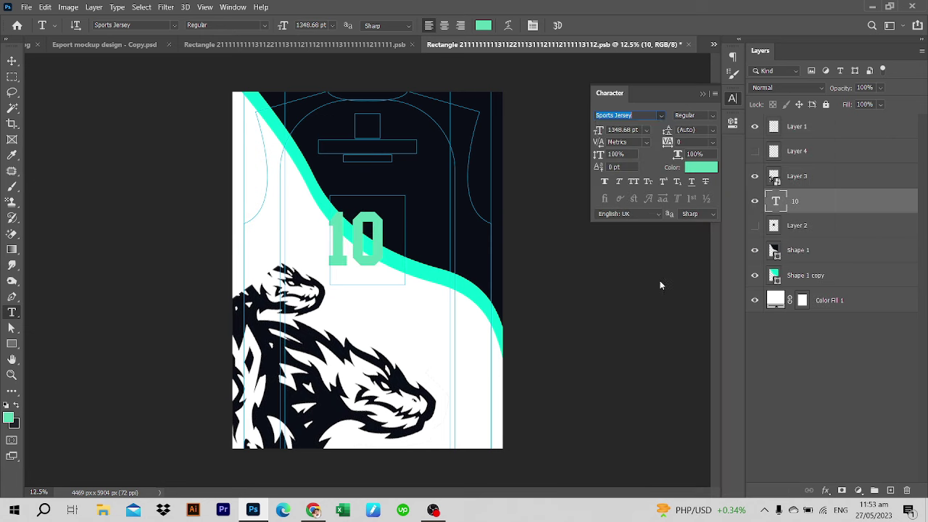
click(697, 169)
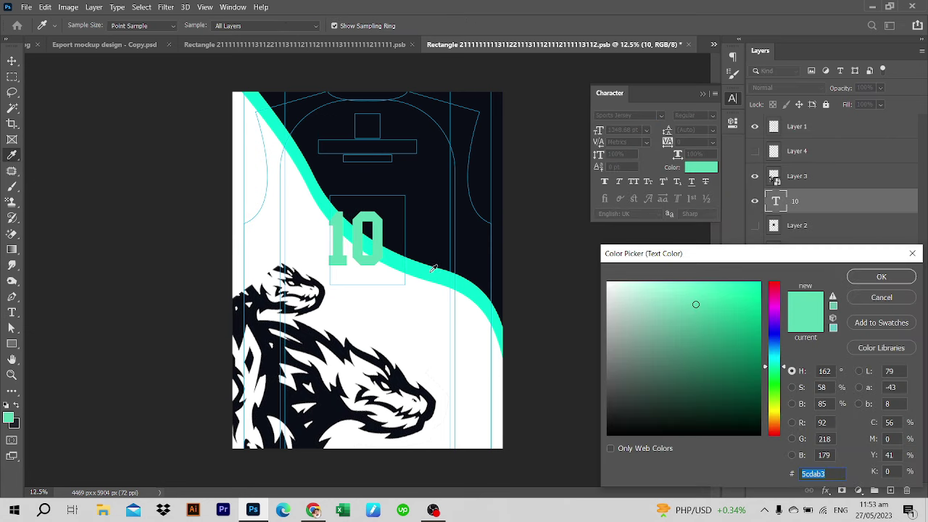
Colour the 10 white by sampling the jersey and enlarge it to 1825.6 pt
click(424, 317)
click(881, 277)
key(ctrl+t)
mouse_move(389, 197)
mouse_down()
mouse_move(397, 188)
mouse_move(382, 203)
mouse_move(407, 185)
mouse_up()
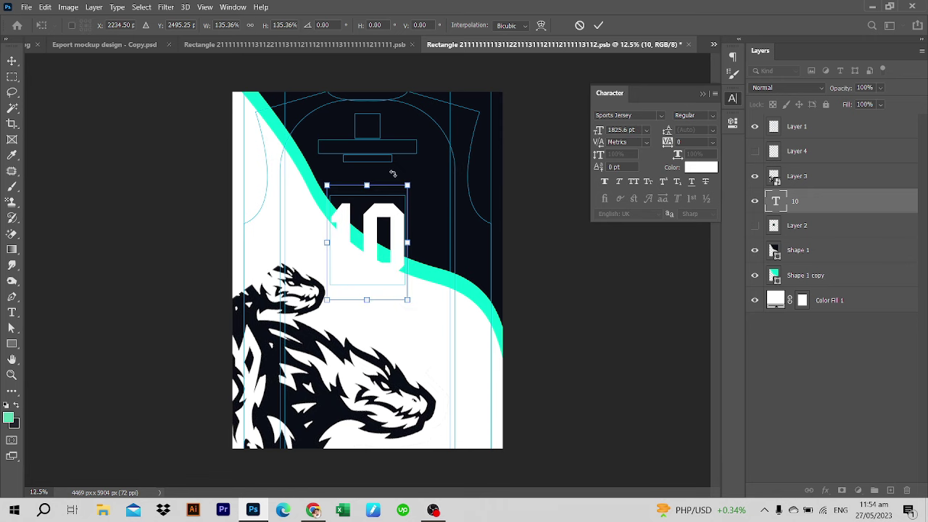
key(Return)
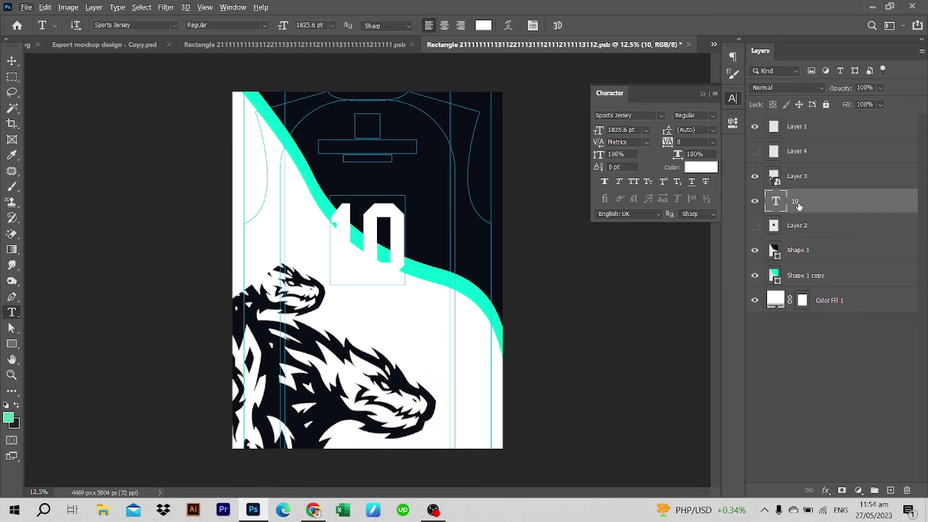
Outline the 10 with a 54 px dark navy Stroke effect positioned Center
click(827, 491)
click(841, 397)
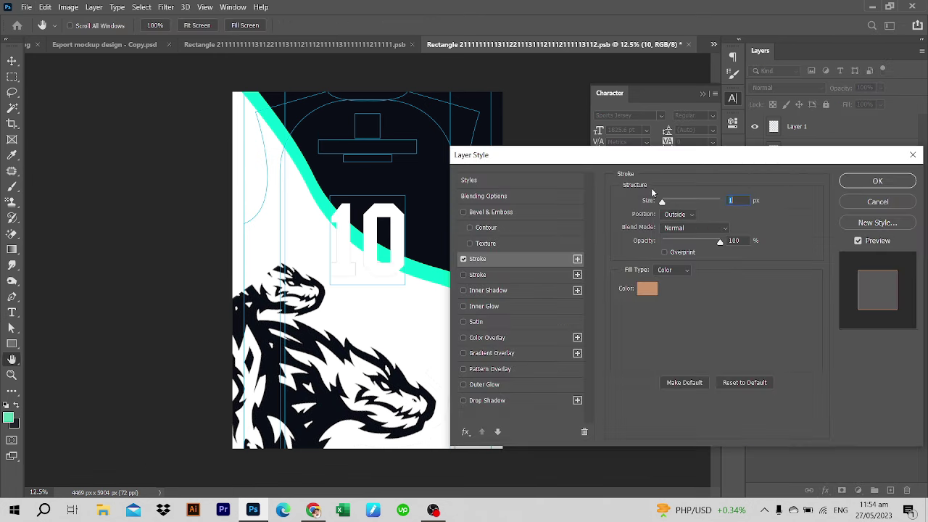
click(647, 289)
click(697, 449)
click(881, 276)
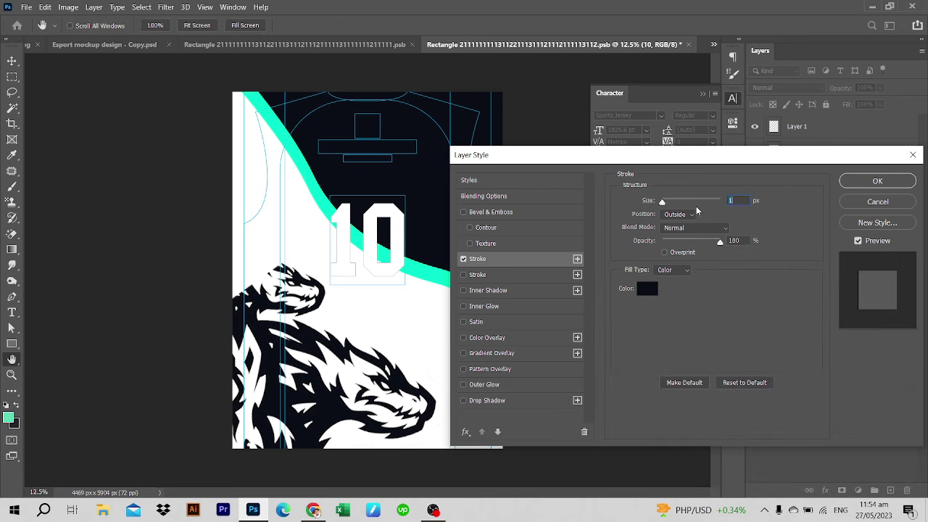
drag(662, 202, 678, 203)
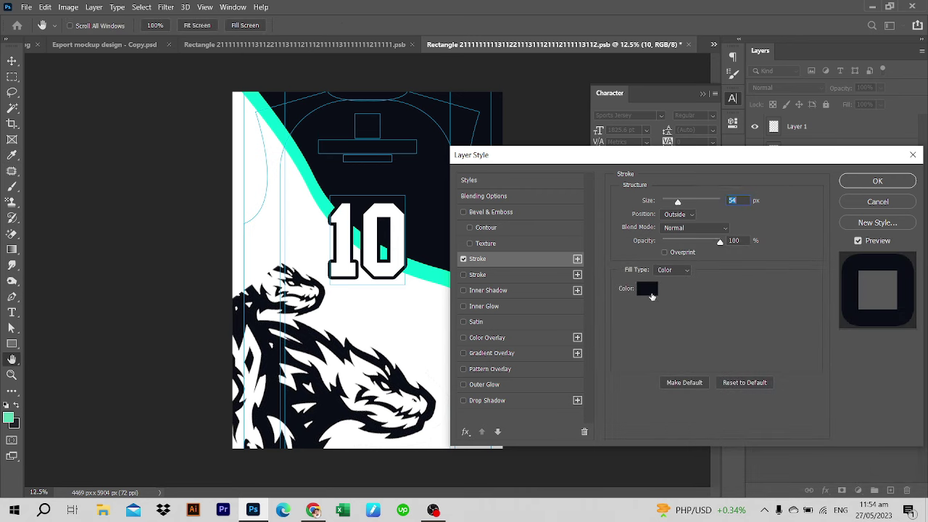
click(648, 289)
click(881, 279)
click(680, 214)
click(673, 239)
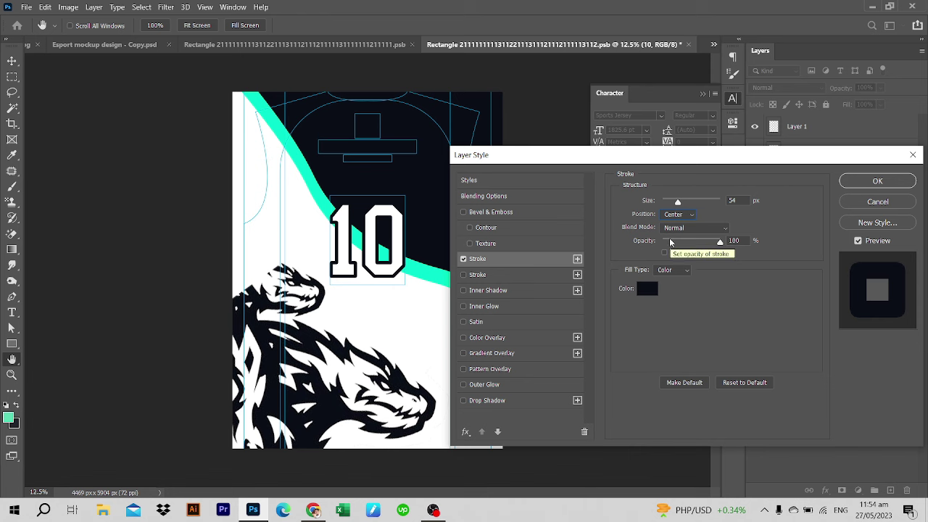
click(865, 184)
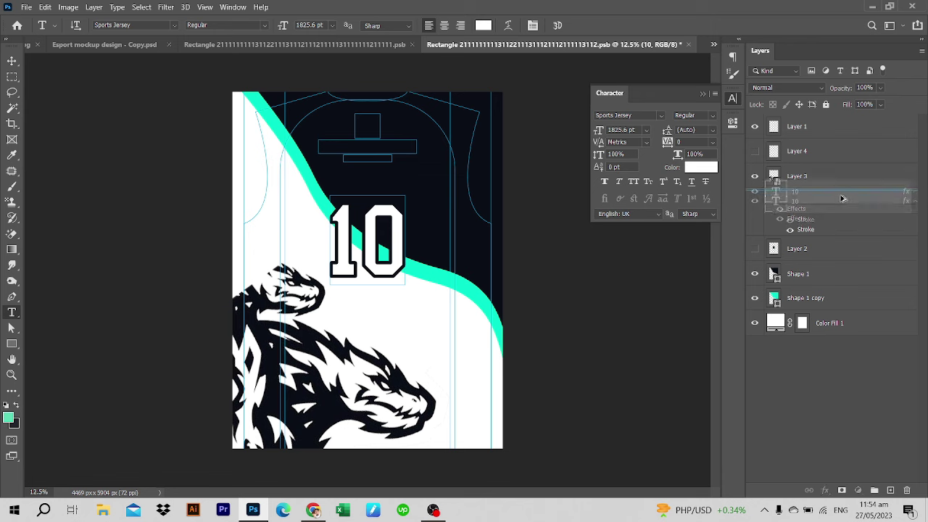
Duplicate the 10 layer as 'PLAYER', moving it up toward the collar and shrinking it
drag(843, 206, 757, 180)
text(PL)
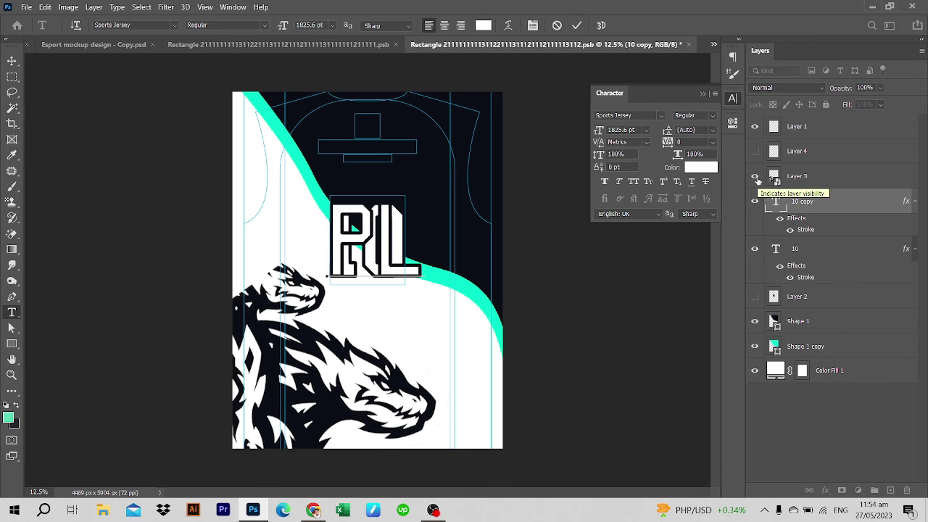
text(AY)
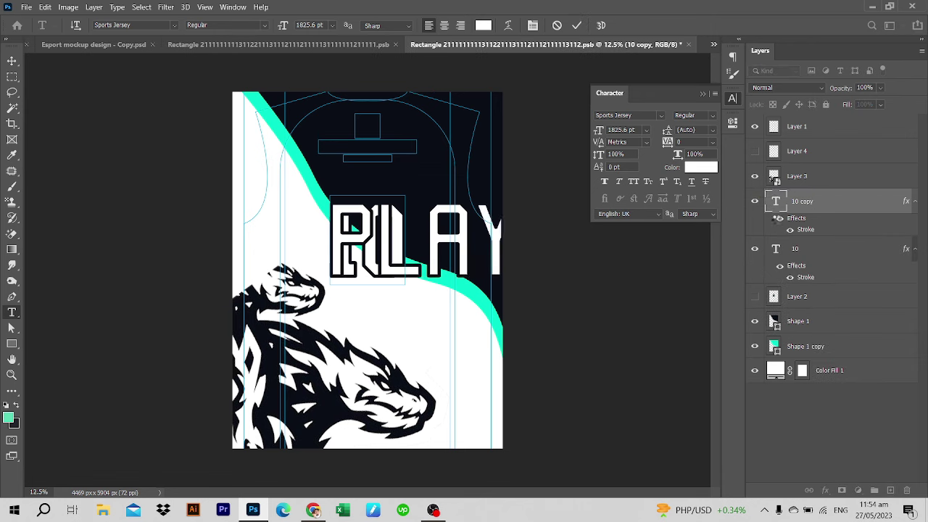
text(ER)
key(ctrl+t)
drag(435, 212, 341, 123)
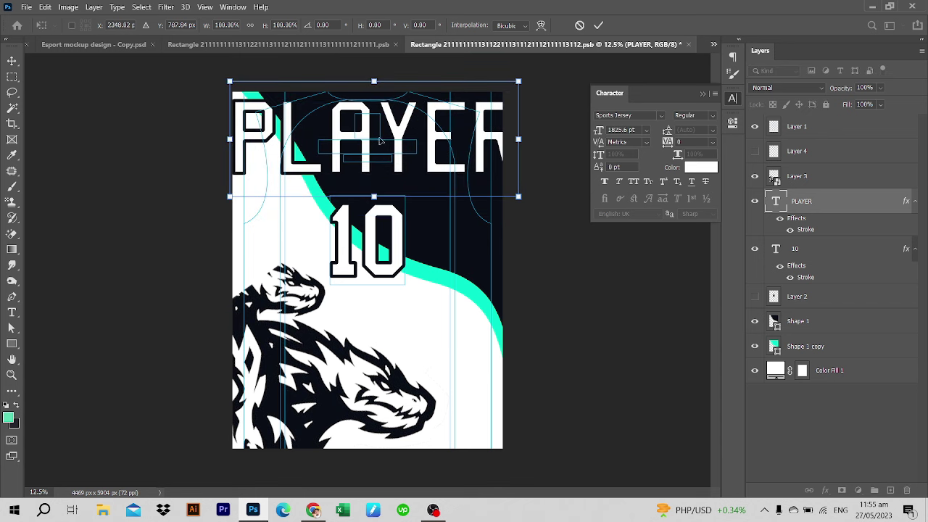
drag(501, 79, 424, 99)
key(Return)
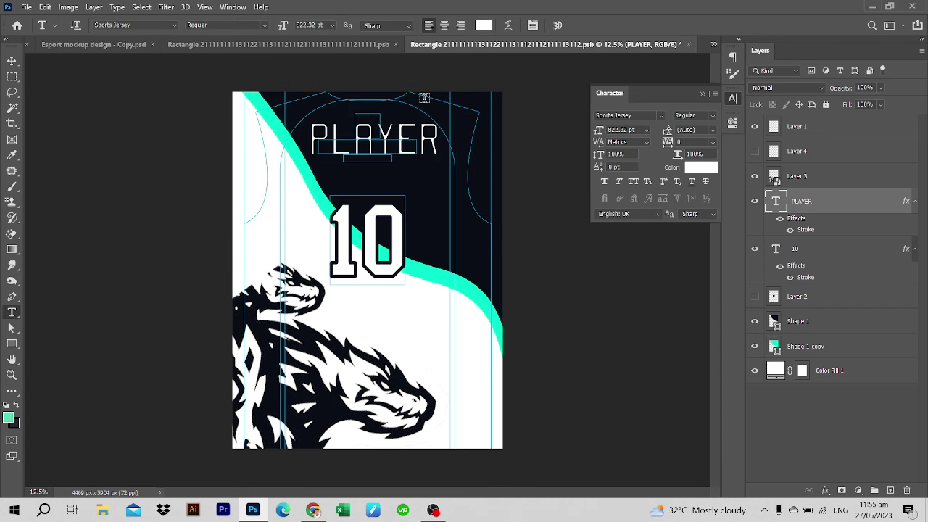
Resize and flatten PLAYER to a shorter 447.15 pt text above the 10
key(ctrl+plus)
key(ctrl+t)
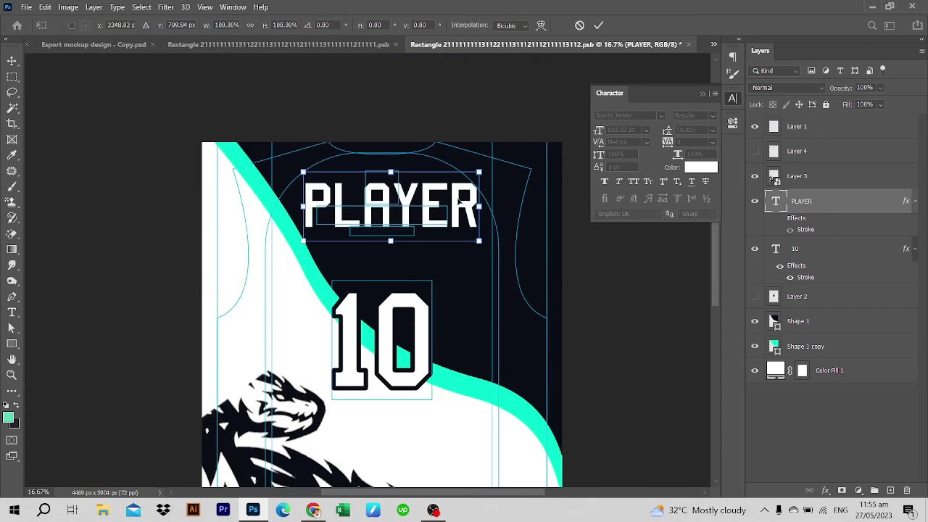
mouse_move(479, 173)
mouse_down()
mouse_move(439, 178)
mouse_move(431, 210)
mouse_up()
drag(382, 194, 382, 199)
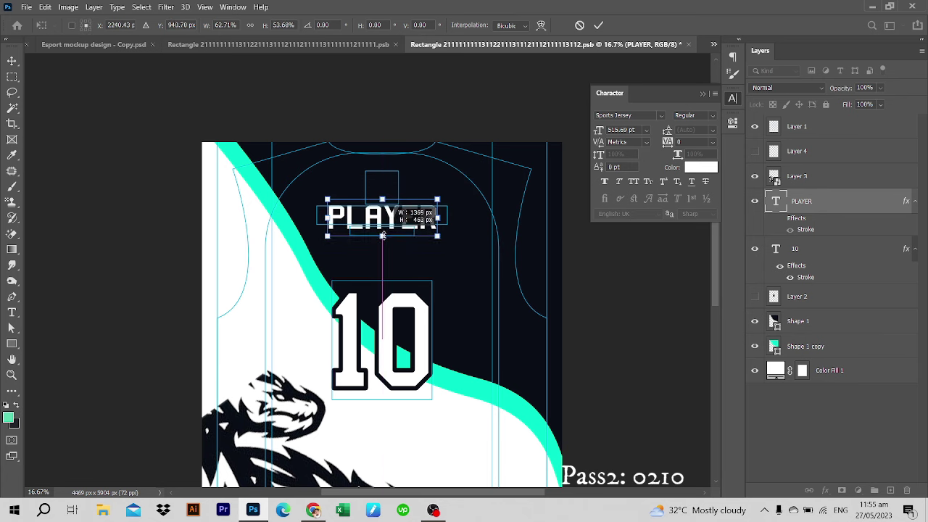
key(Return)
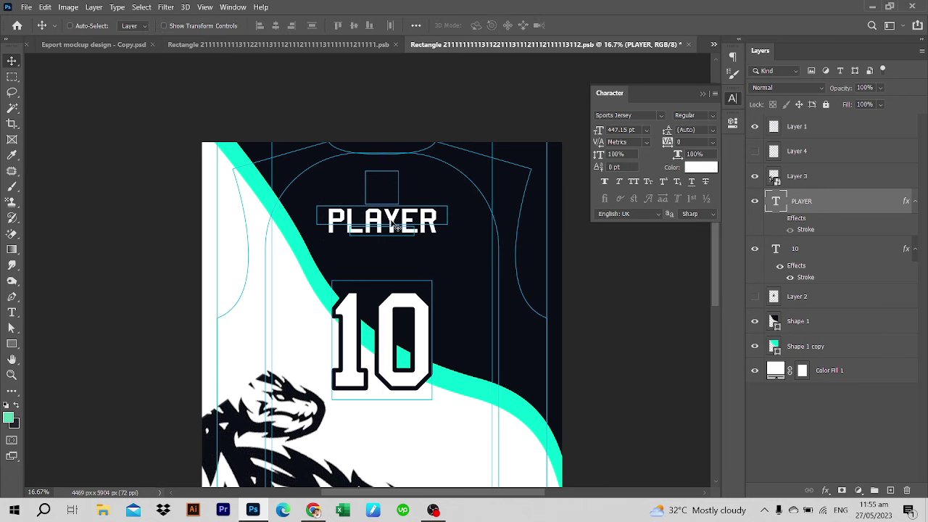
Bring the Hydra logo into the back design and shrink it above PLAYER
click(102, 44)
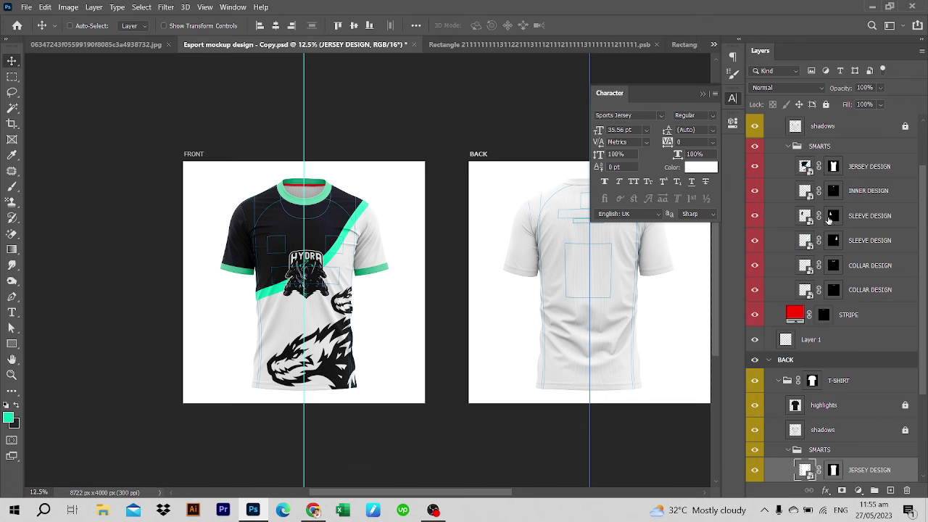
click(153, 44)
mouse_move(457, 94)
mouse_down()
mouse_move(680, 59)
mouse_move(382, 258)
mouse_up()
key(ctrl+t)
mouse_move(409, 206)
mouse_down()
mouse_move(397, 232)
mouse_move(382, 98)
mouse_move(399, 80)
mouse_up()
key(Return)
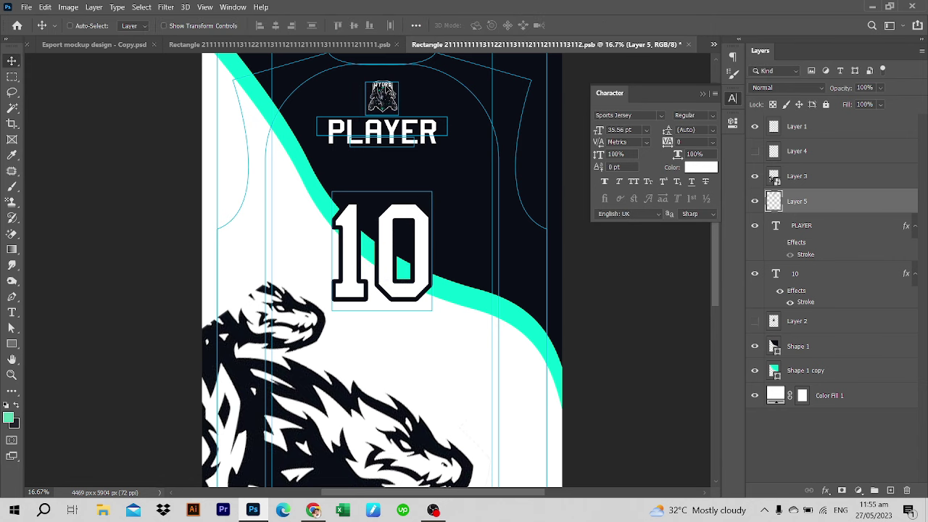
Save the back design and view the finished back on the jersey mockup
key(ctrl+s)
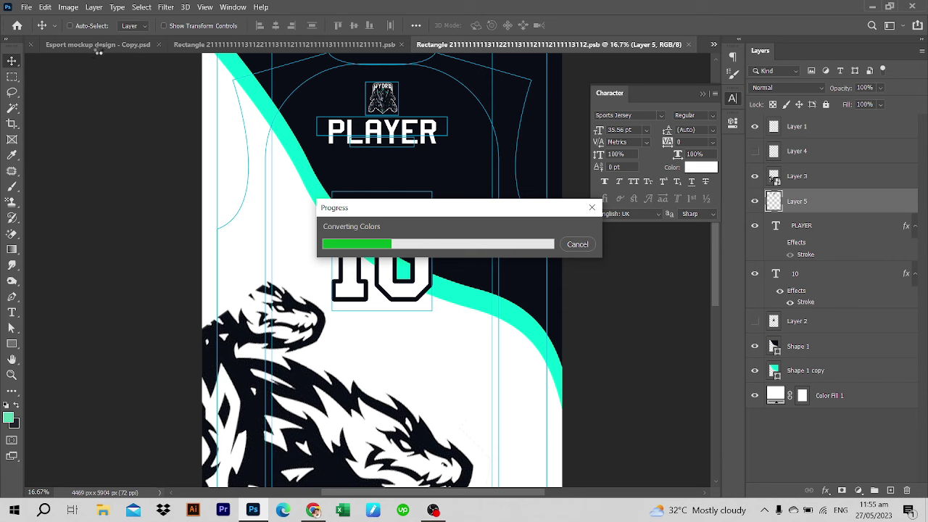
click(108, 45)
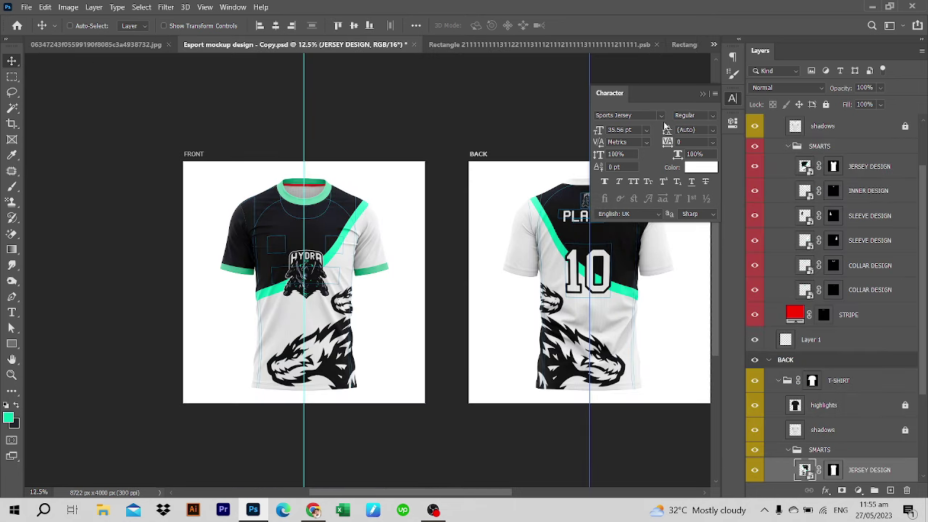
click(732, 98)
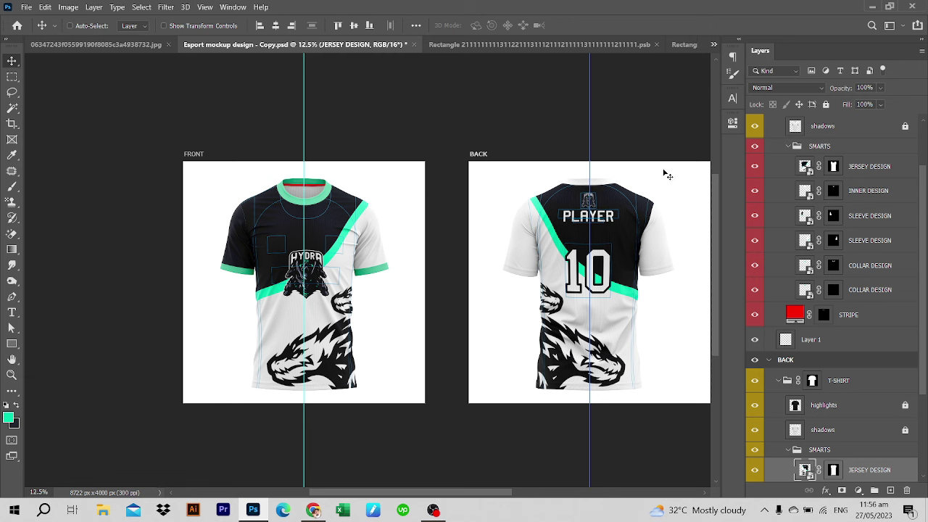
scroll(839, 413, down, 1)
scroll(839, 413, down, 2)
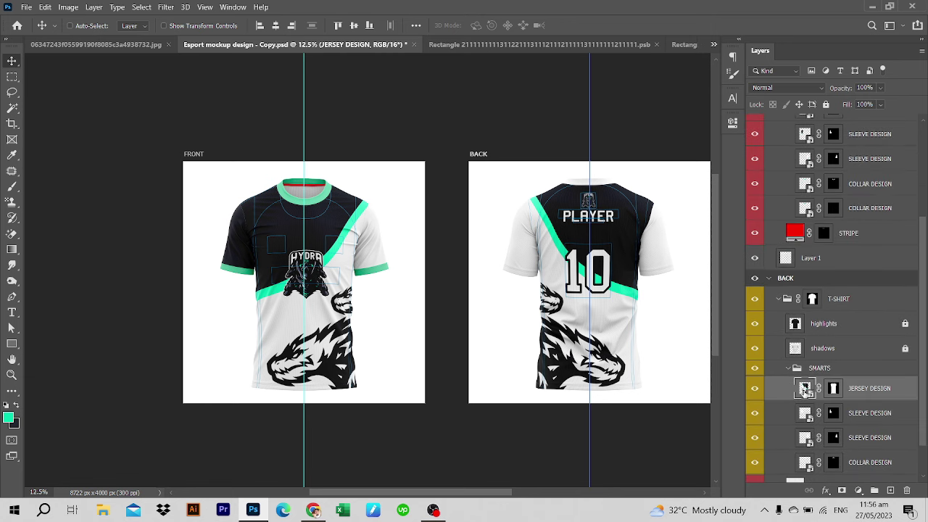
Open the sleeve design smart objects to compare them, closing the extra sleeve document
click(801, 415)
double_click(803, 413)
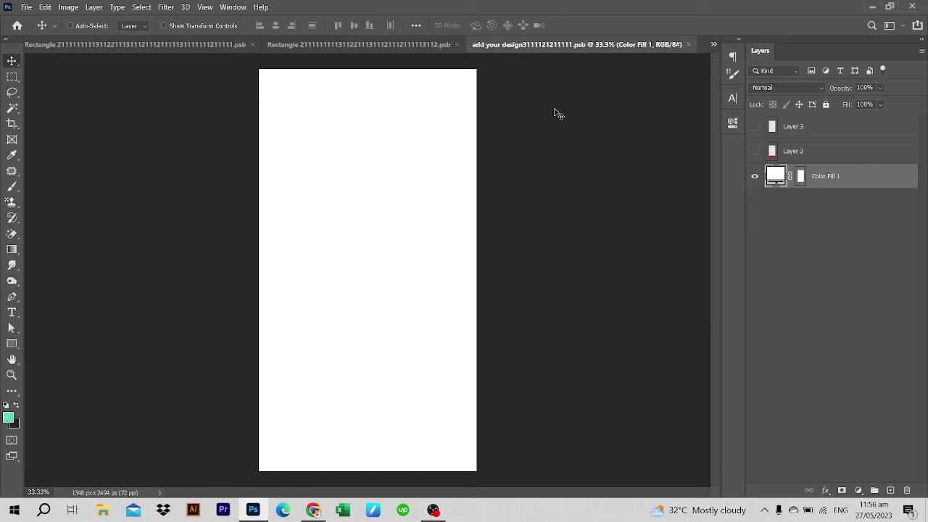
key(ctrl+shift+Tab)
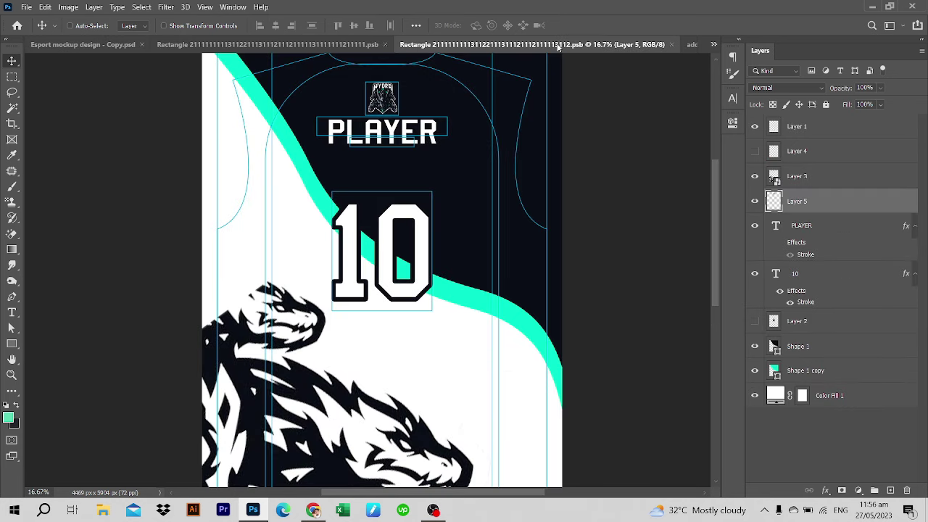
key(ctrl+Tab)
key(ctrl+Tab)
key(ctrl+Tab)
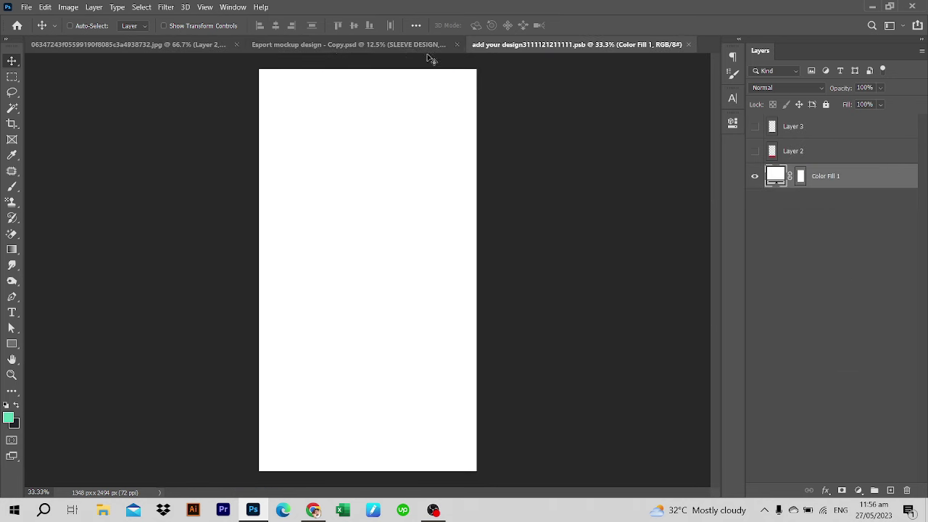
click(294, 45)
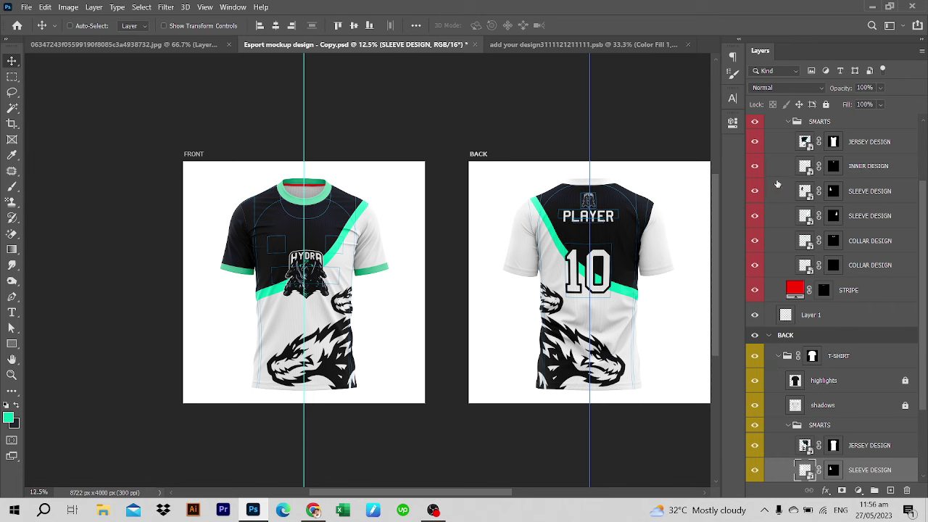
double_click(805, 190)
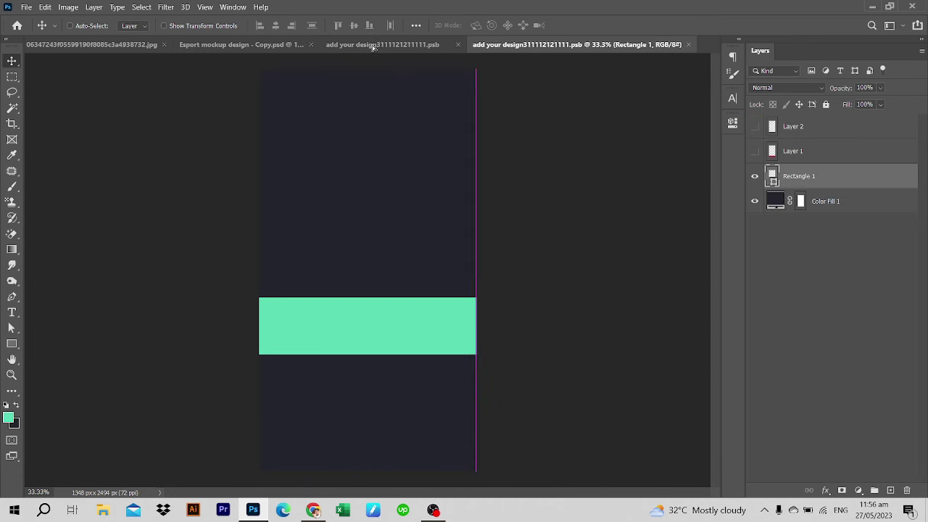
key(ctrl+shift+Tab)
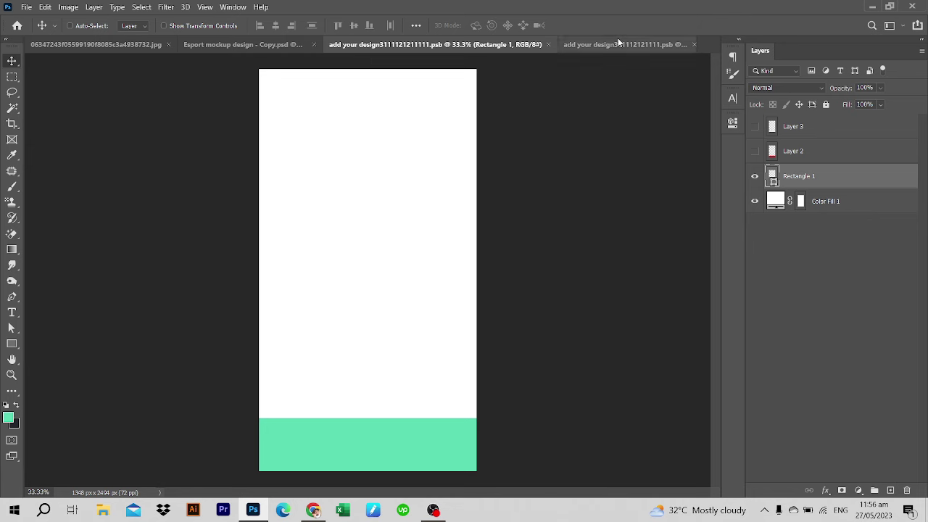
click(694, 44)
click(261, 45)
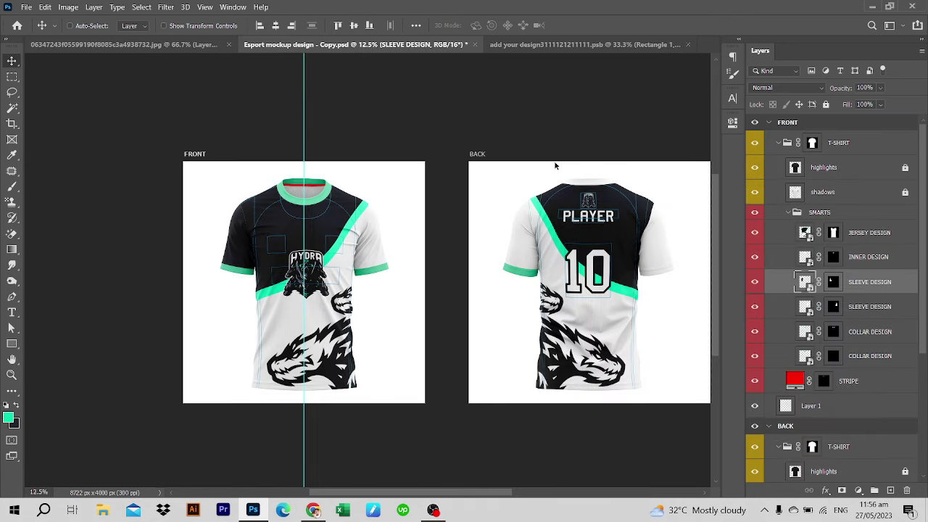
scroll(814, 335, down, 2)
scroll(820, 435, down, 2)
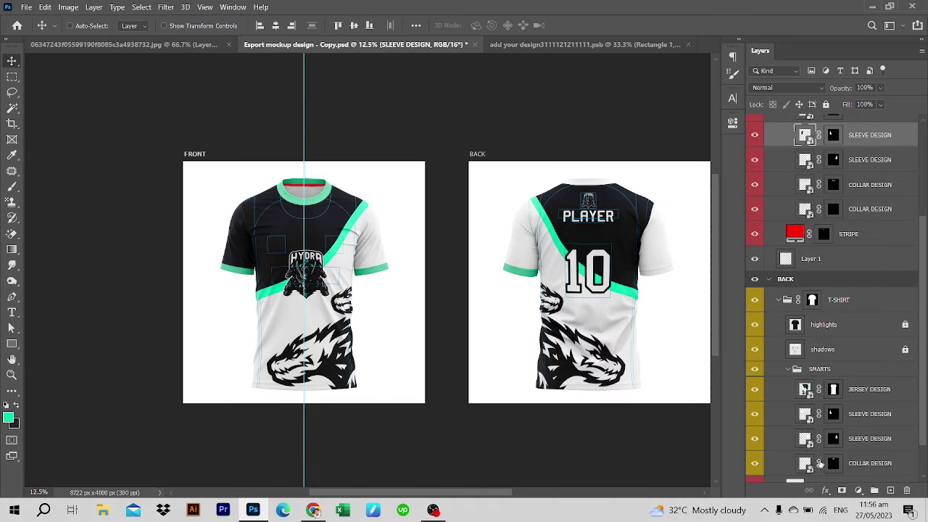
Copy the cuff band into the remaining back sleeve, make its background dark navy, and save
double_click(805, 134)
click(423, 44)
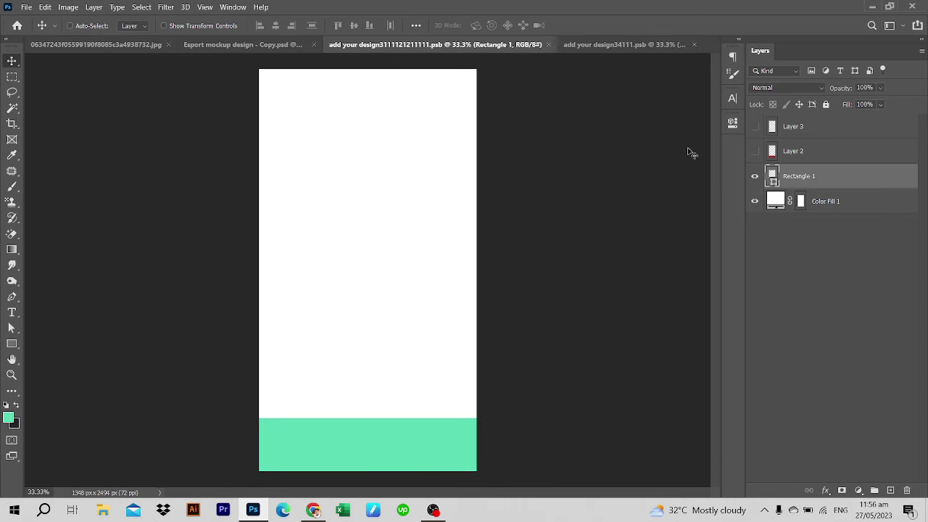
drag(573, 137, 336, 449)
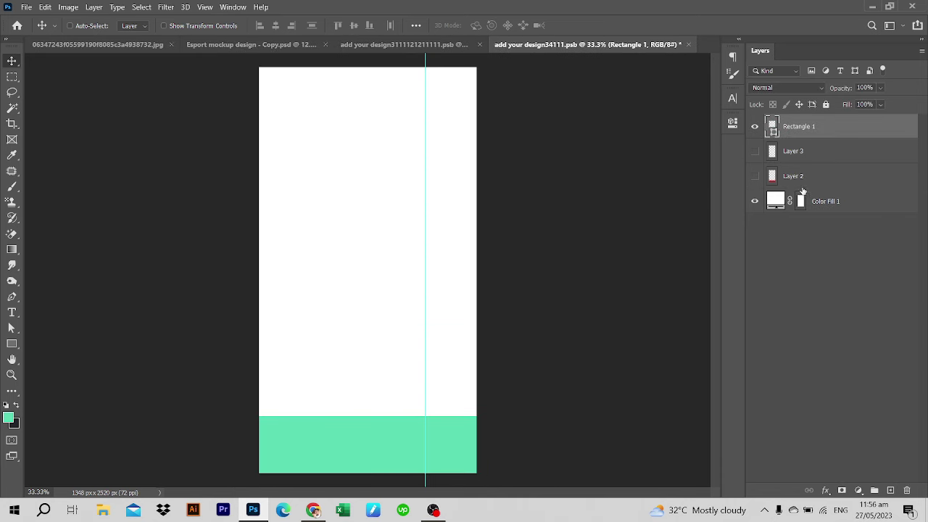
double_click(776, 201)
click(19, 418)
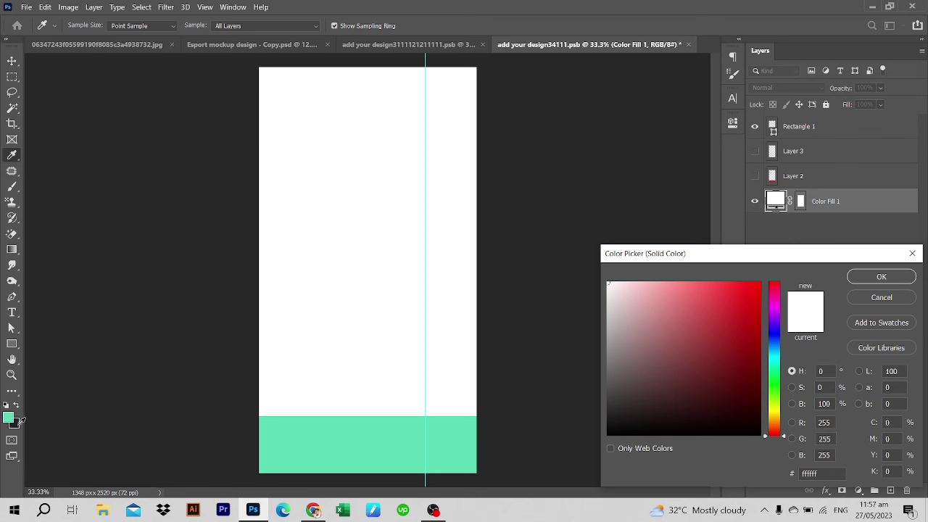
click(24, 426)
click(882, 277)
key(ctrl+s)
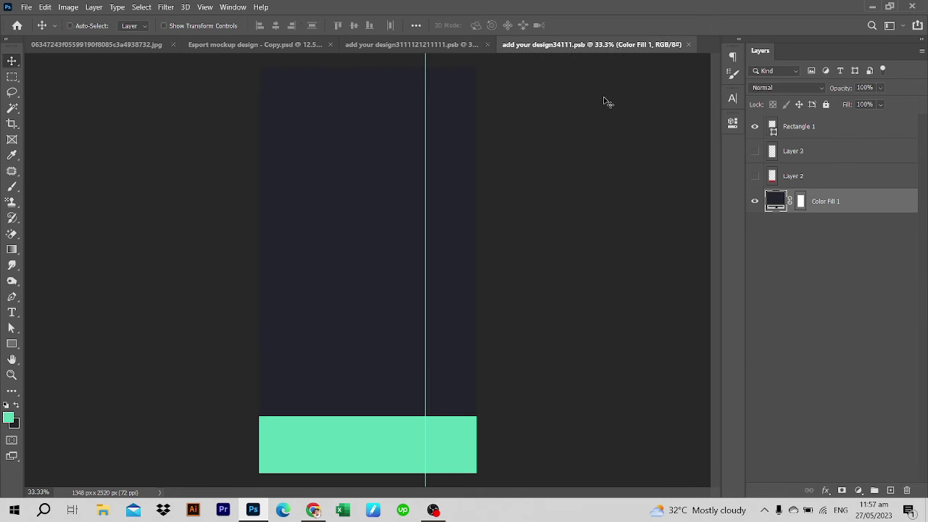
key(ctrl+w)
key(ctrl+w)
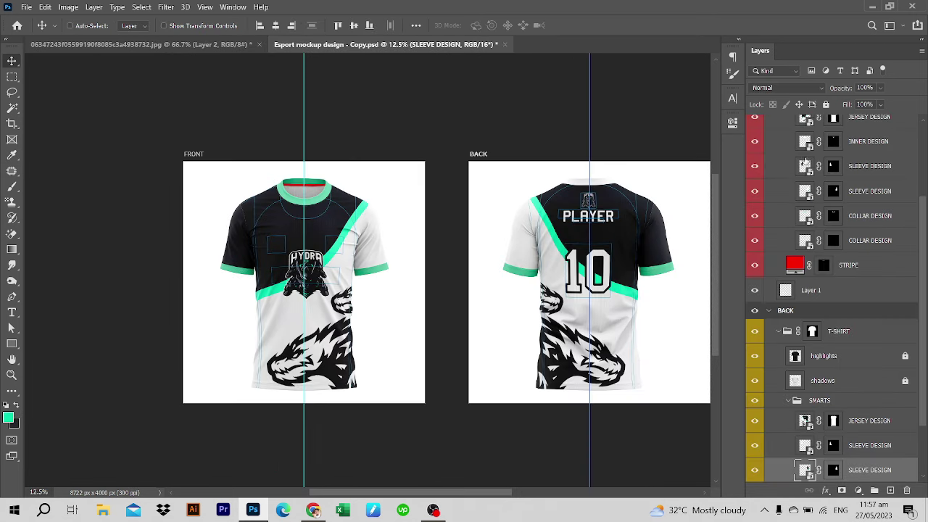
Save and close the back jersey artwork with its guide lines hidden
double_click(805, 421)
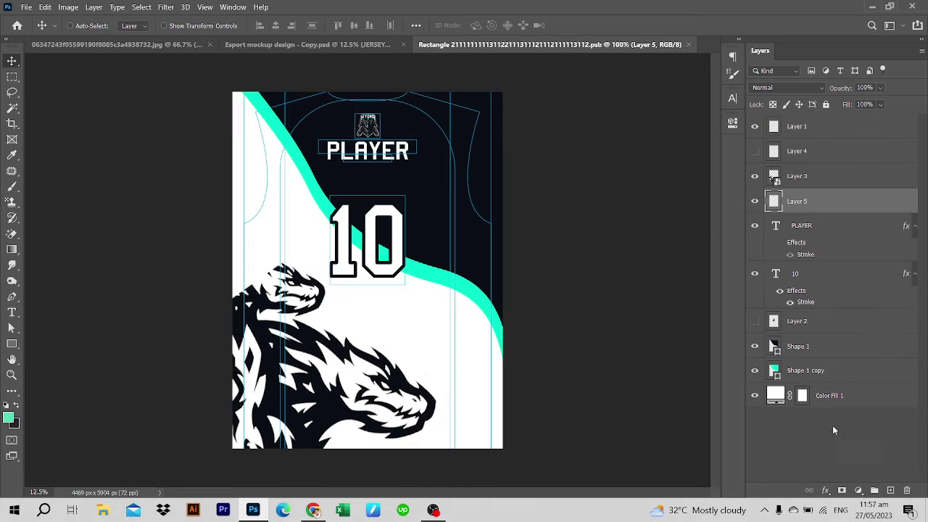
key(ctrl+s)
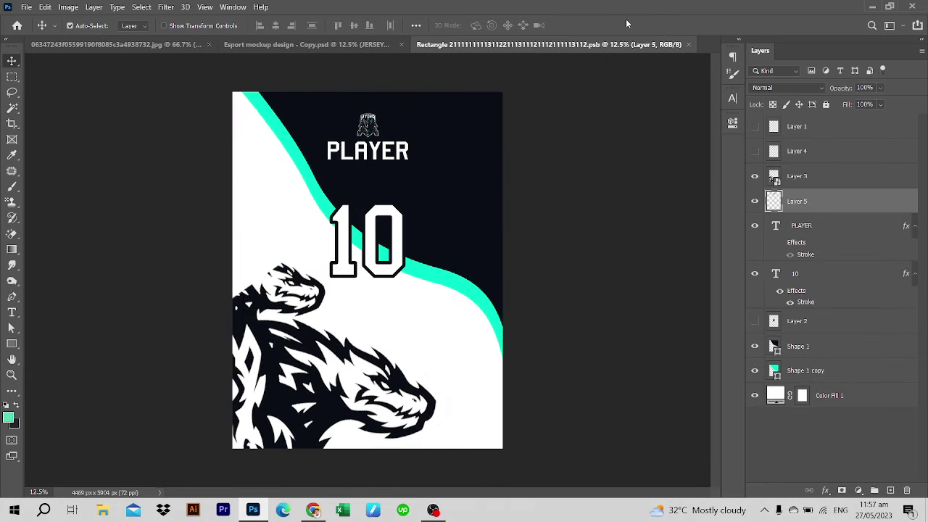
key(ctrl+w)
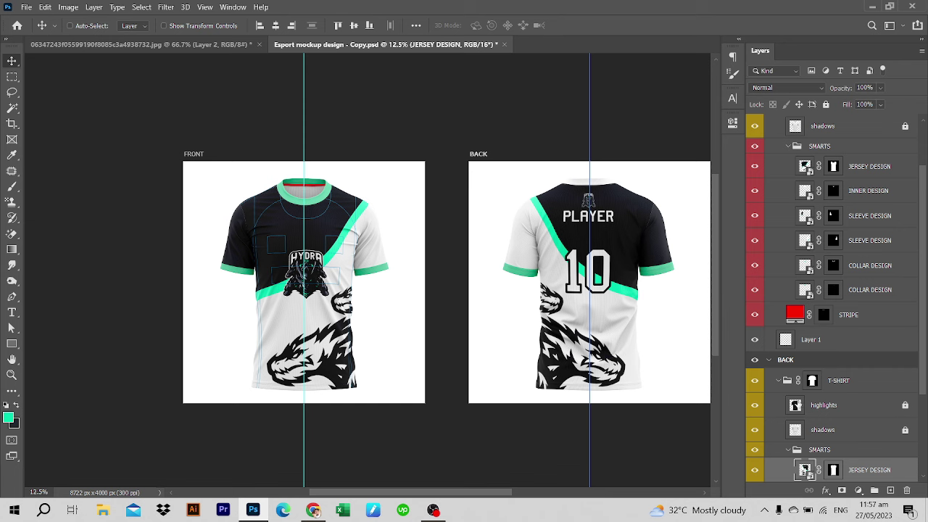
scroll(803, 406, down, 2)
Turn the collar design fill cyan (5cdab3), then save and close it
double_click(804, 429)
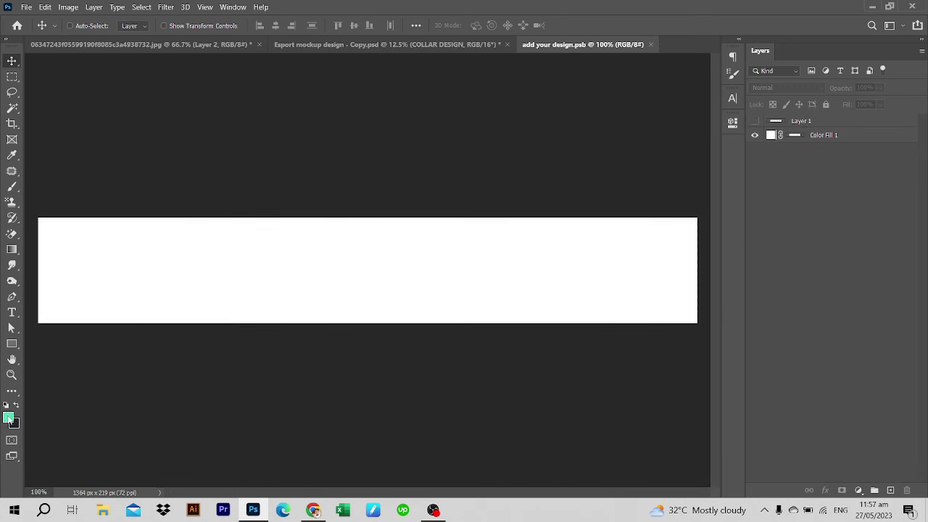
double_click(773, 135)
click(10, 416)
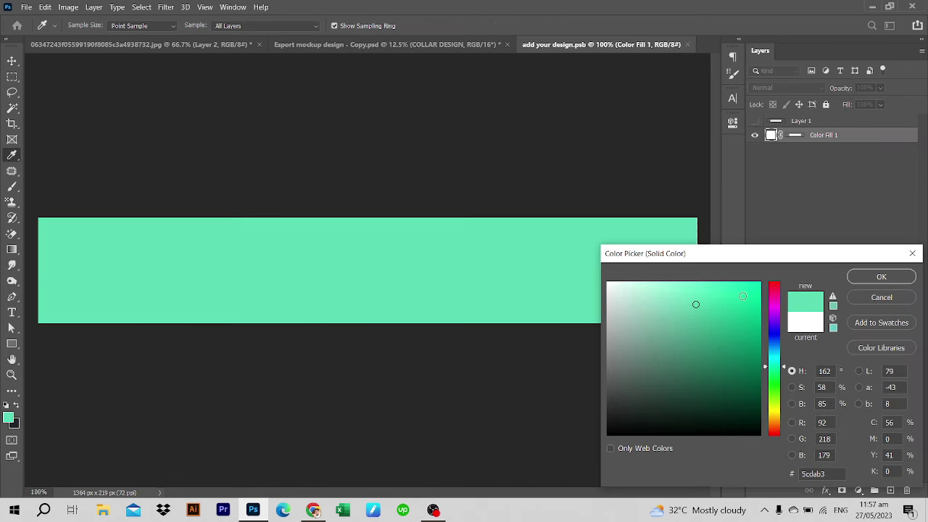
click(881, 277)
key(ctrl+s)
key(ctrl+w)
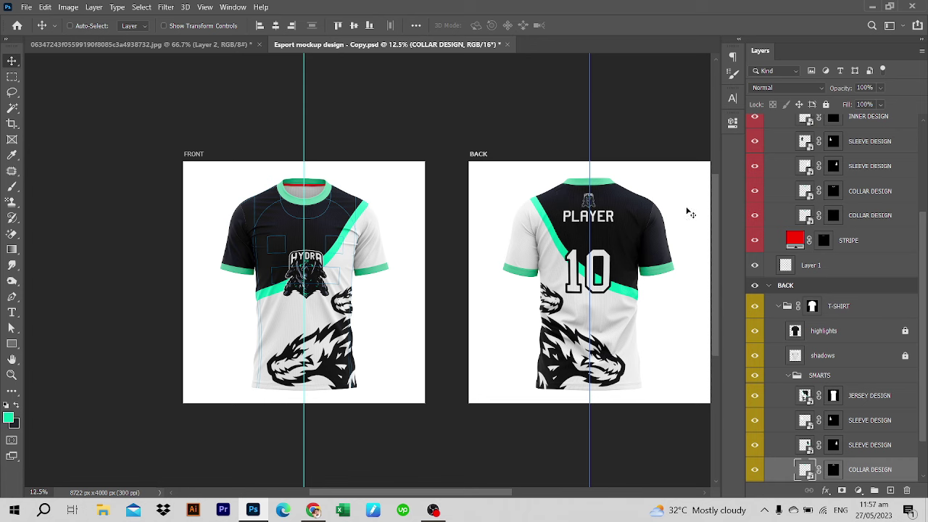
Save the front jersey artwork without guide lines and return to the mockup
scroll(799, 216, down, 5)
double_click(804, 231)
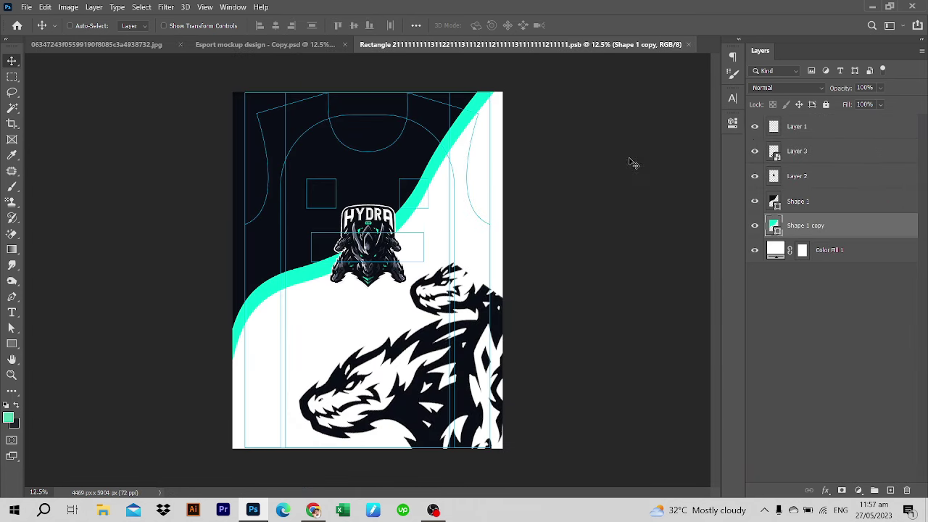
key(ctrl+s)
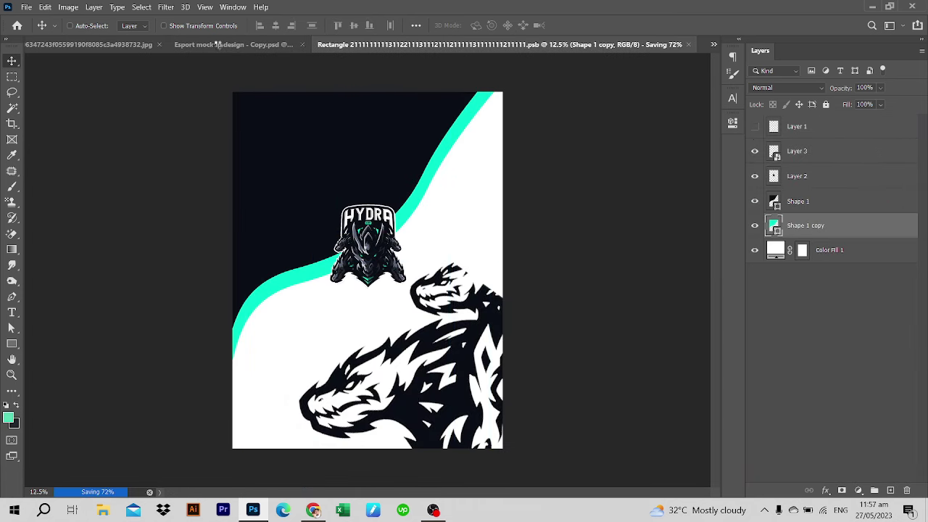
click(218, 44)
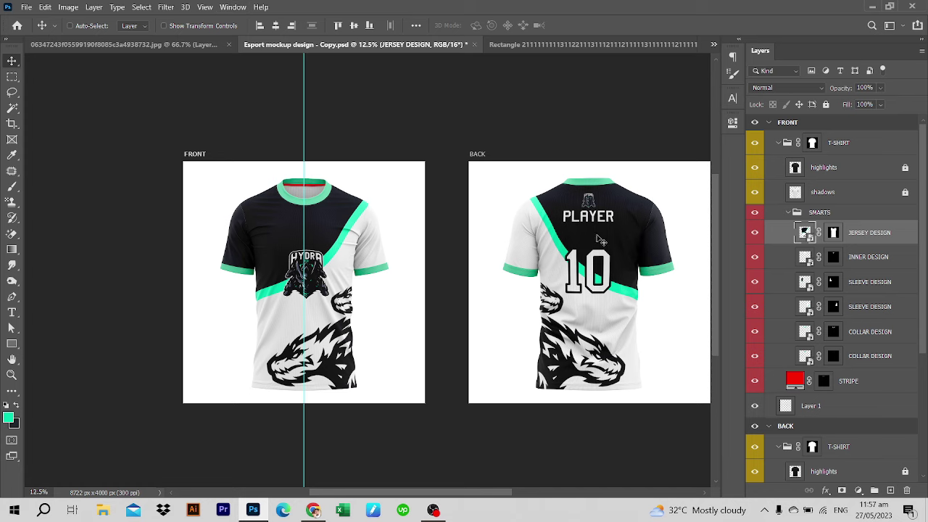
Fit the canvas on screen so both finished jerseys show larger
drag(715, 239, 720, 363)
key(ctrl+0)
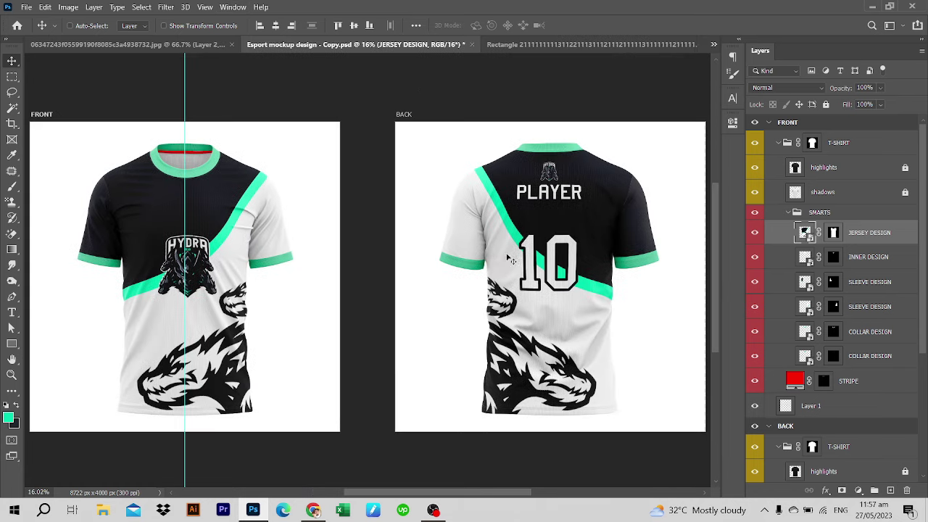